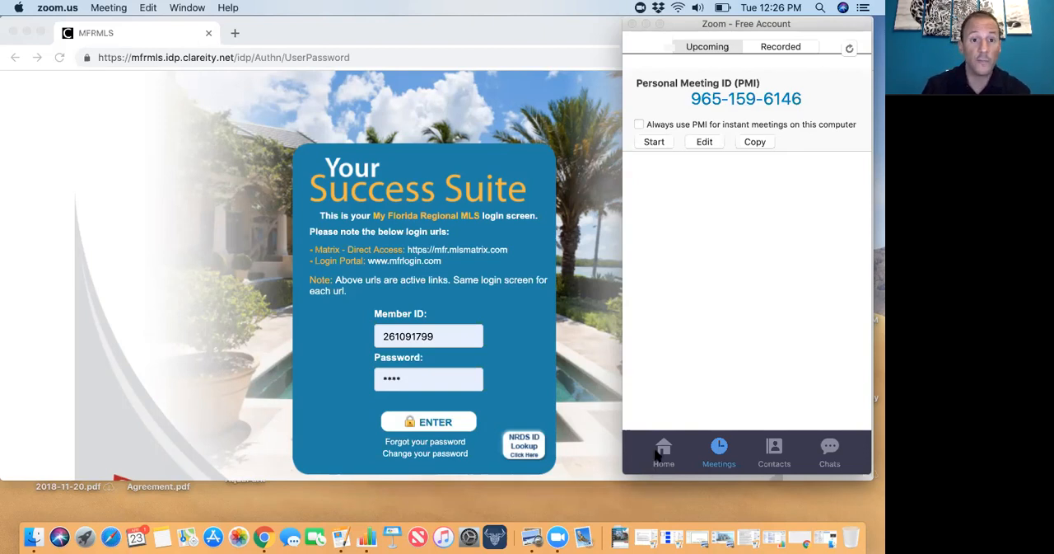
Load the MLS login page at mfrlogin.com in the browser
click(213, 60)
click(215, 58)
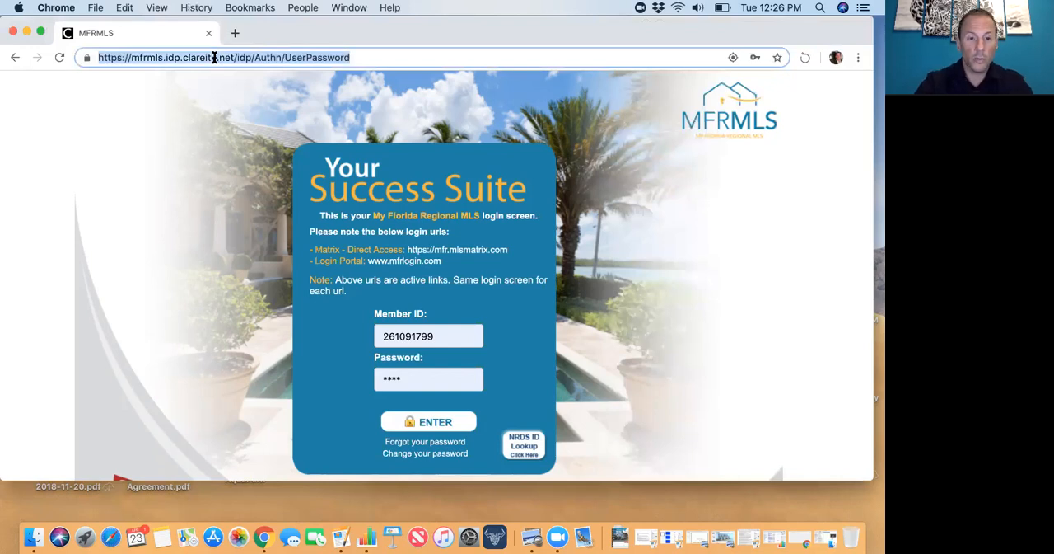
text(mf)
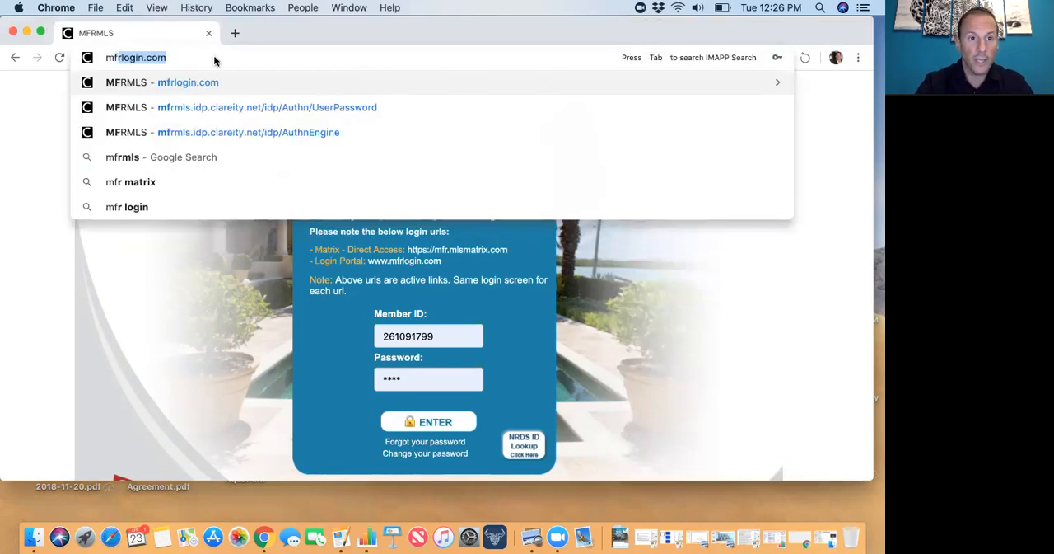
key(Return)
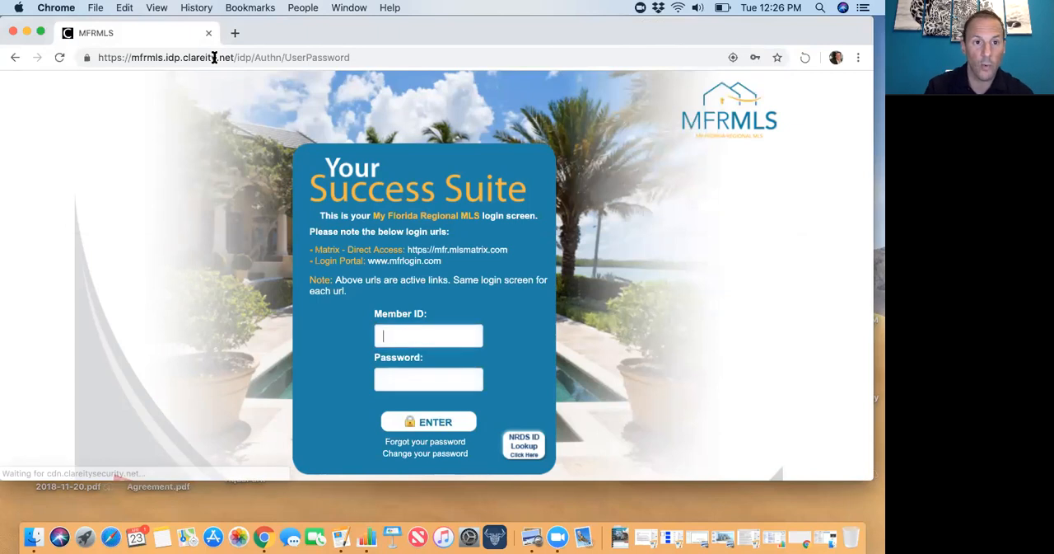
click(214, 57)
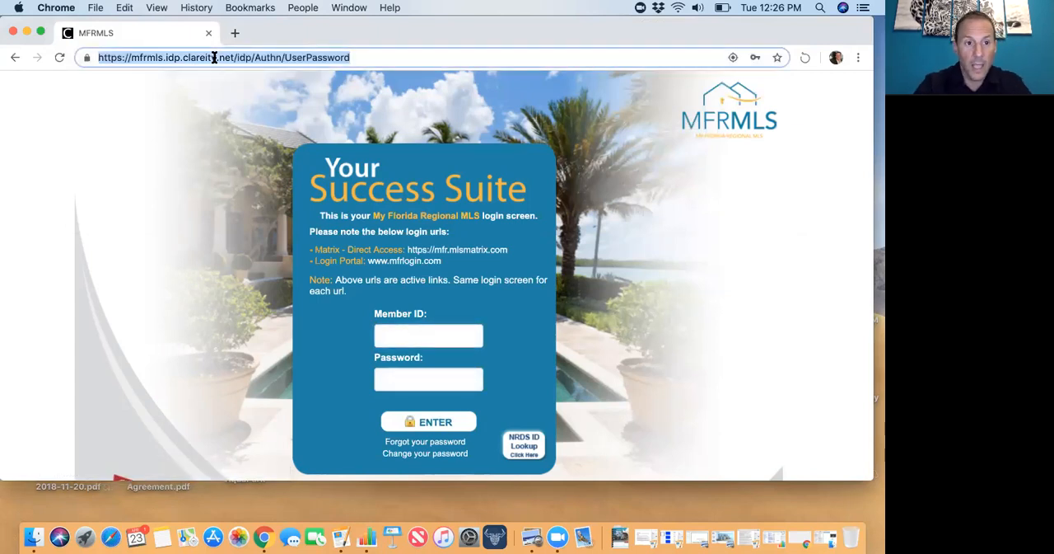
text(mfrlog)
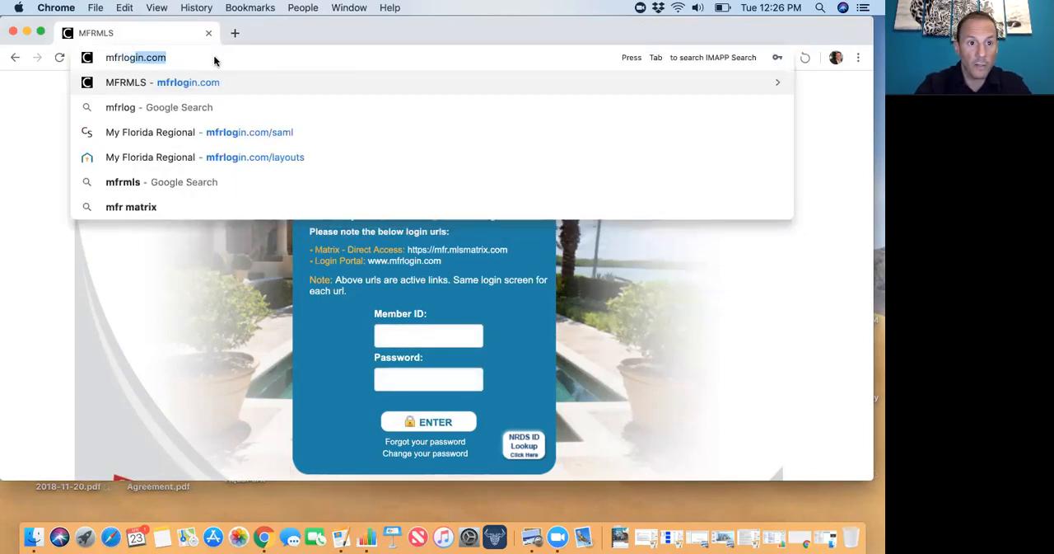
text(in.com)
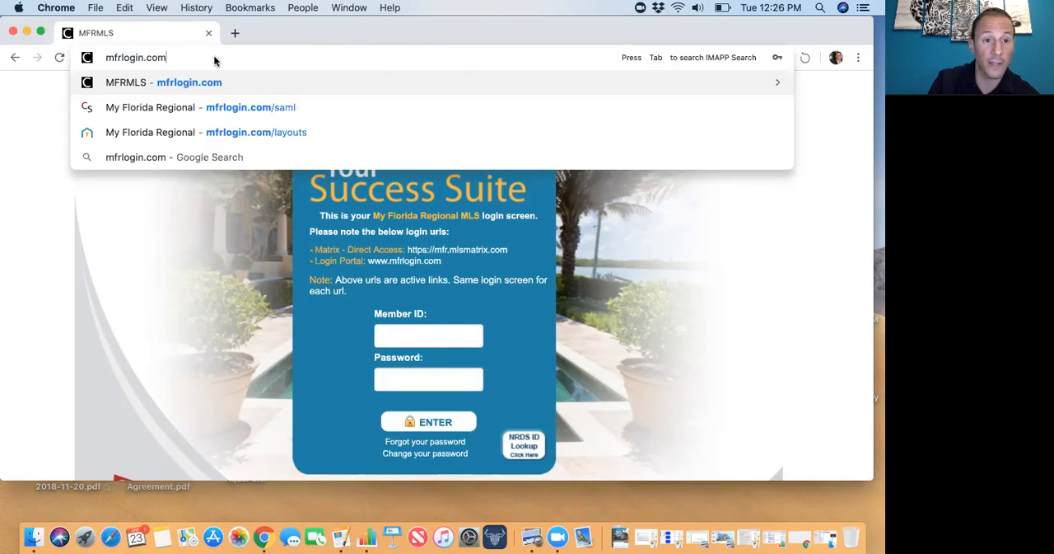
key(Return)
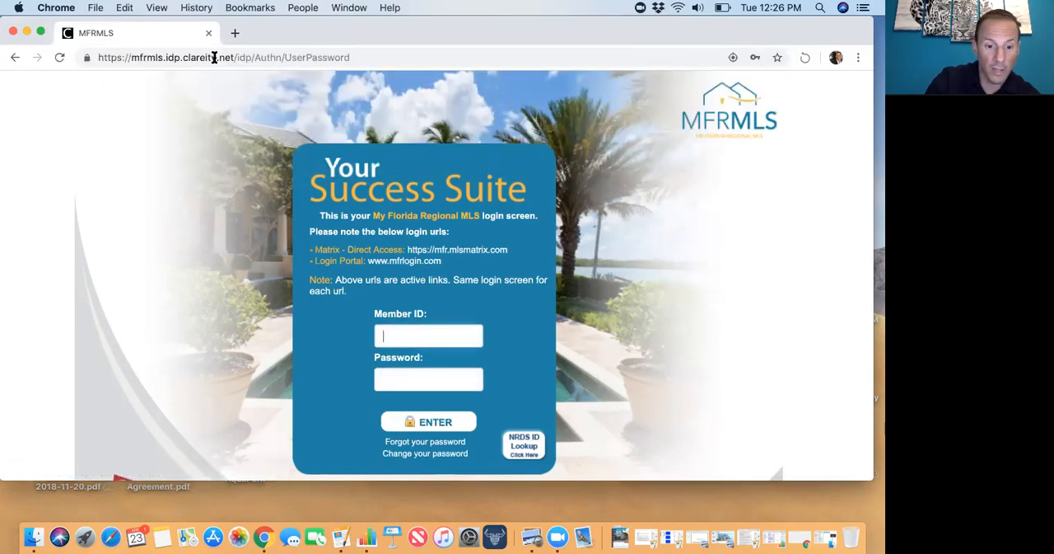
Log in to the My Florida Regional MLS portal with the saved member ID and the account password
text(2)
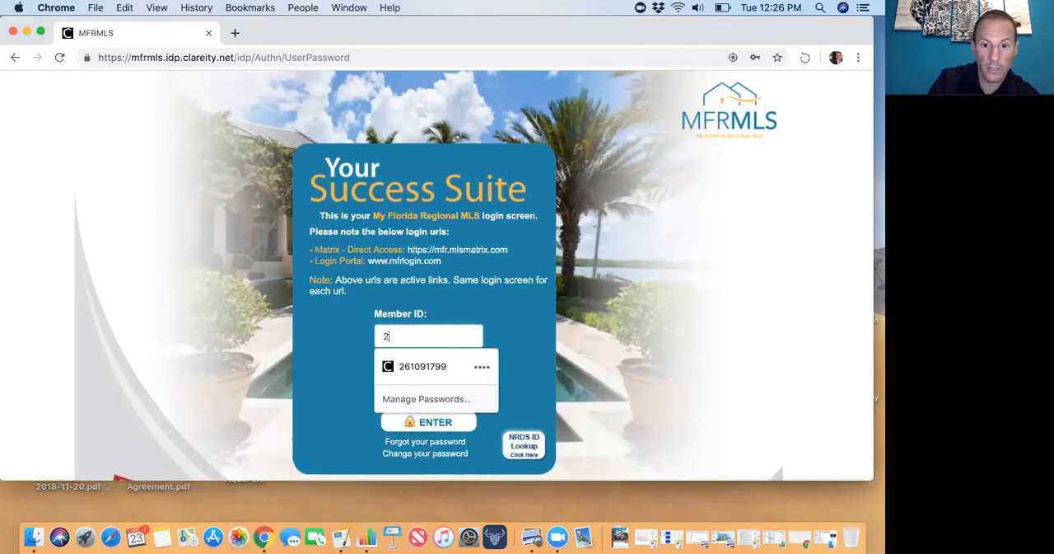
click(420, 367)
click(401, 377)
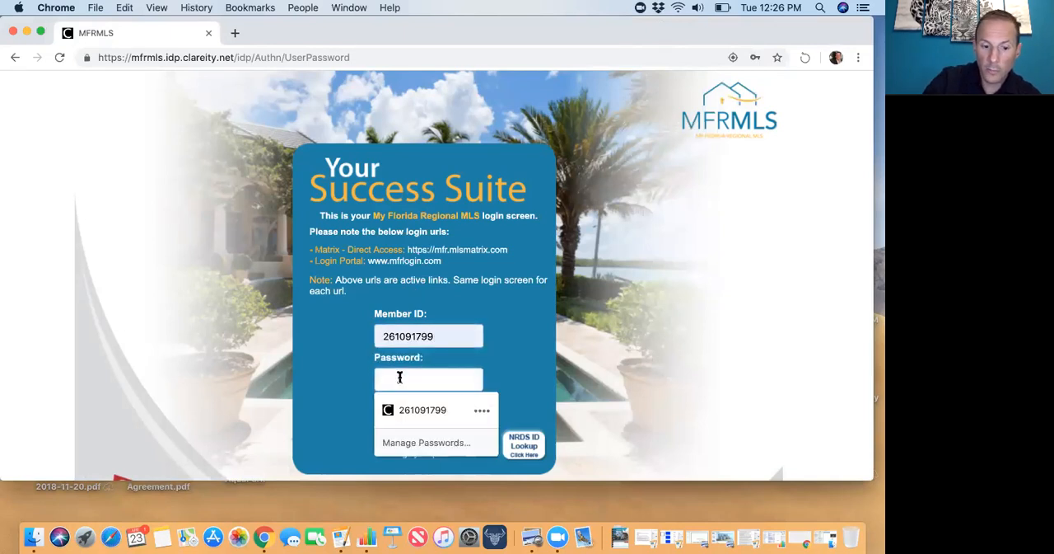
text(****)
key(Return)
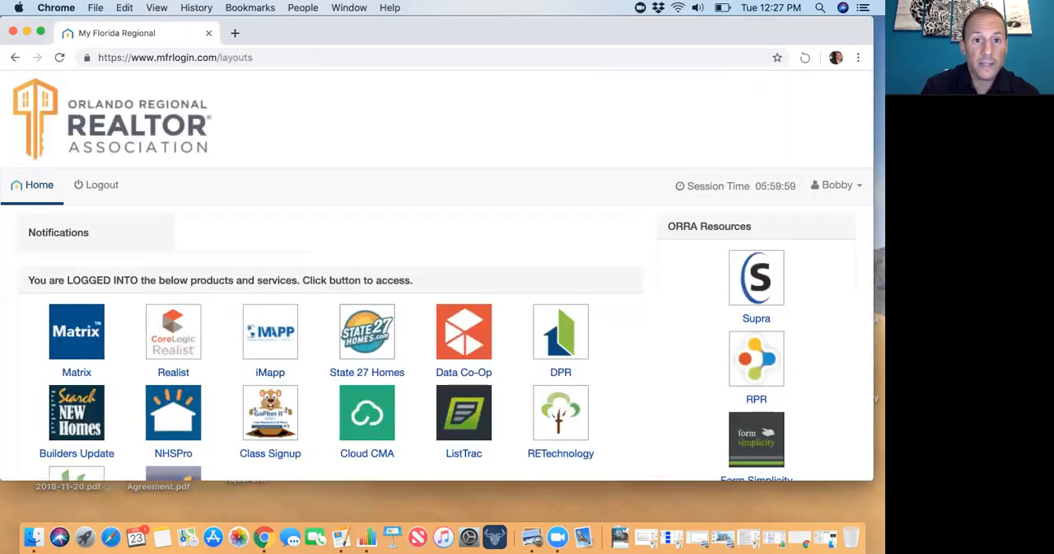
Open Transaction Desk from the portal's products and services and go to its Authentisign signings list
scroll(331, 198, down, 3)
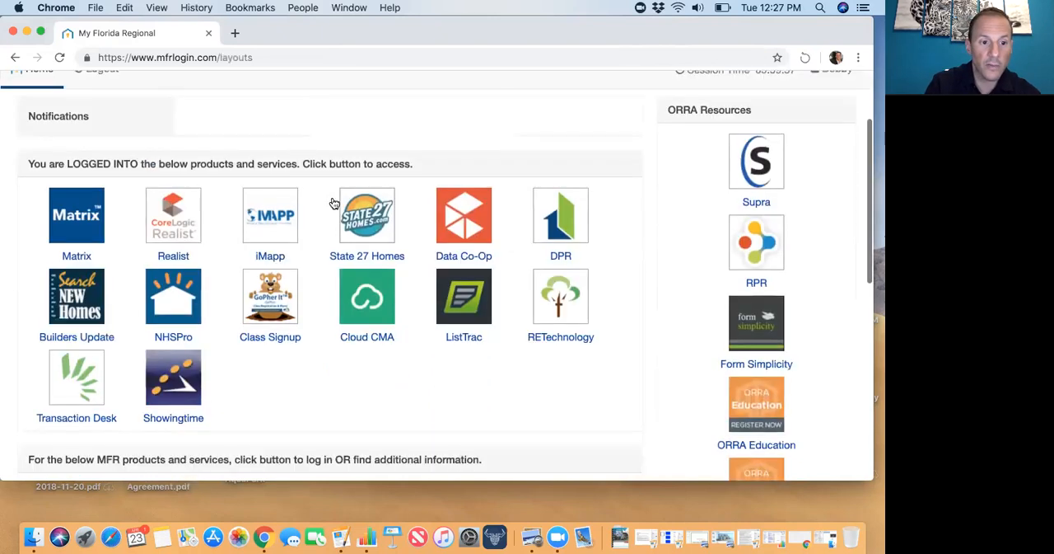
click(86, 391)
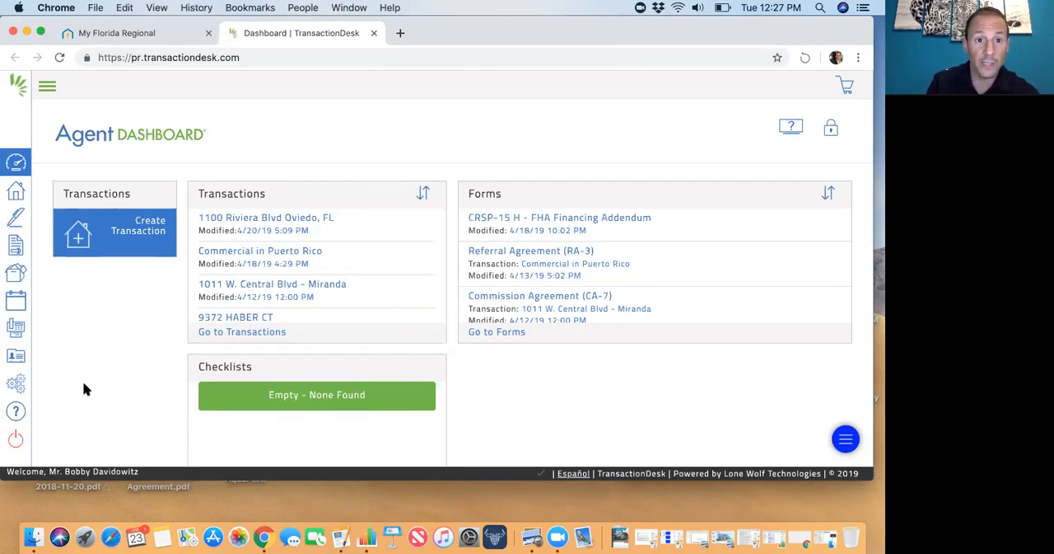
click(17, 220)
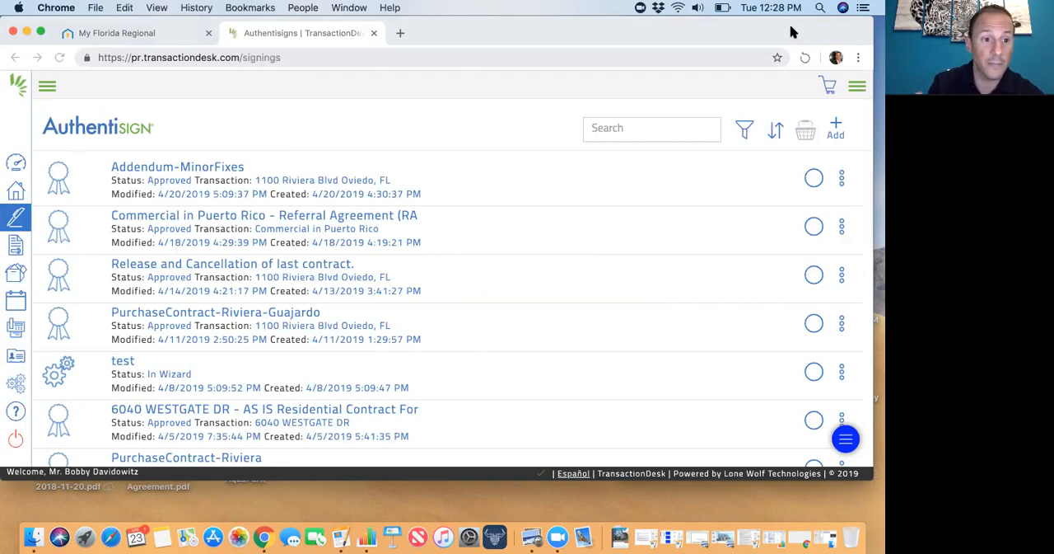
Return to the agent dashboard, open the CRSP-15 H - FHA Financing Addendum form and look through its text
click(17, 166)
click(17, 166)
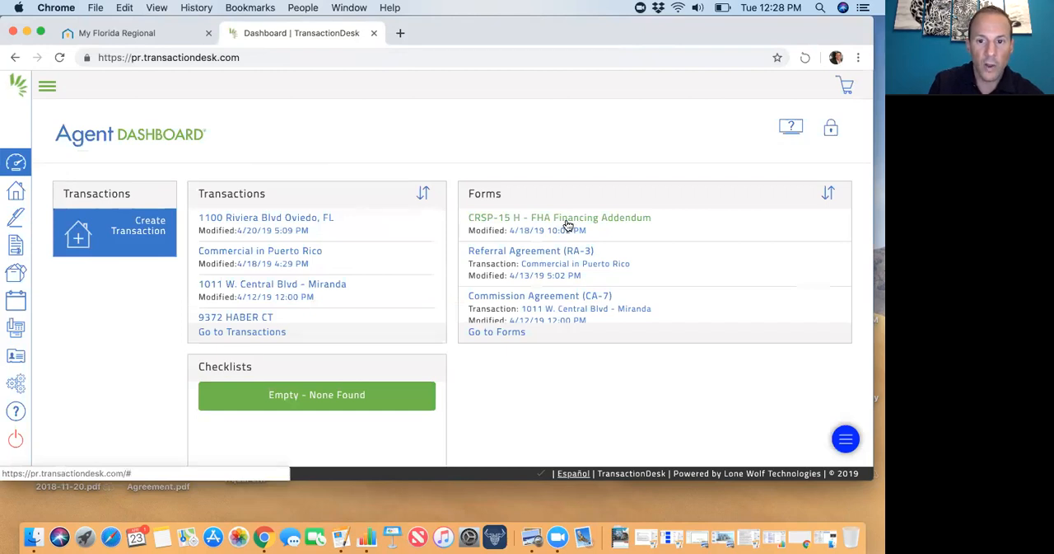
click(567, 222)
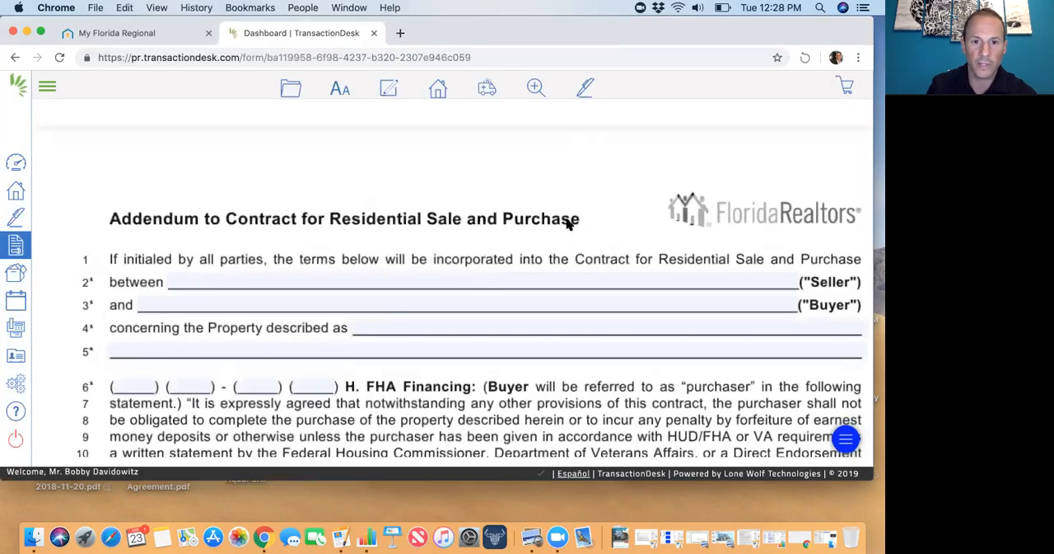
scroll(391, 325, down, 3)
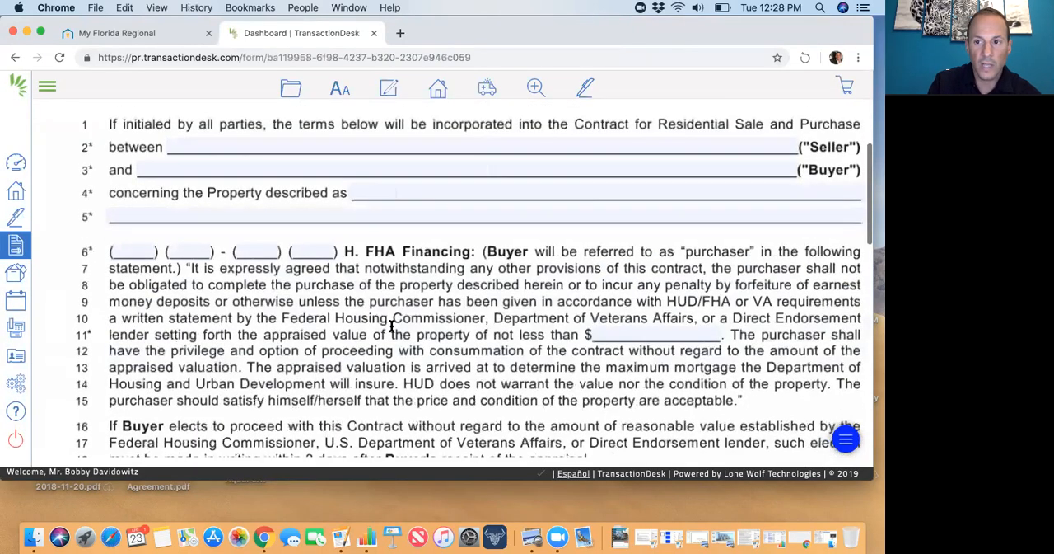
scroll(392, 326, up, 3)
scroll(391, 326, down, 10)
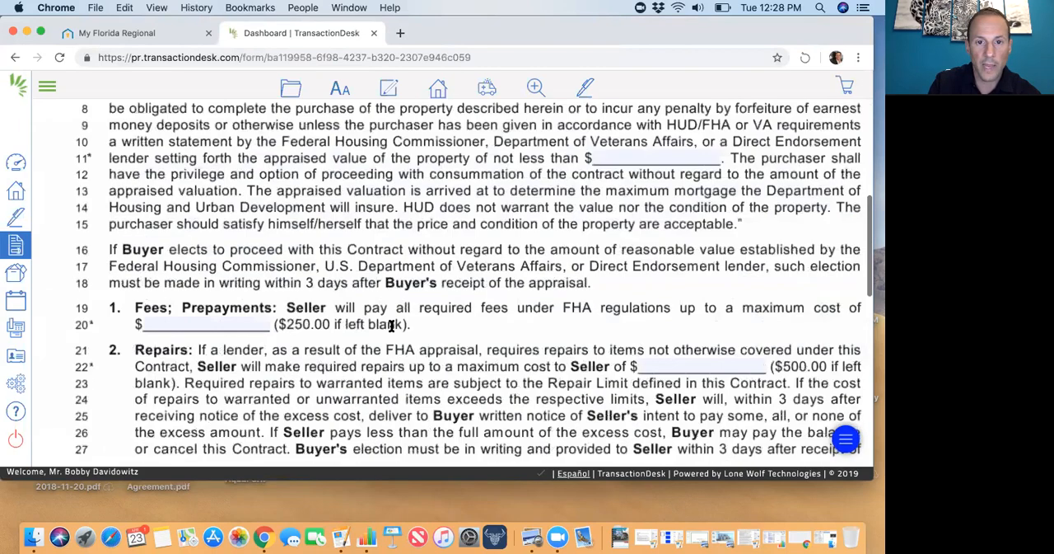
scroll(392, 327, down, 3)
scroll(391, 326, up, 15)
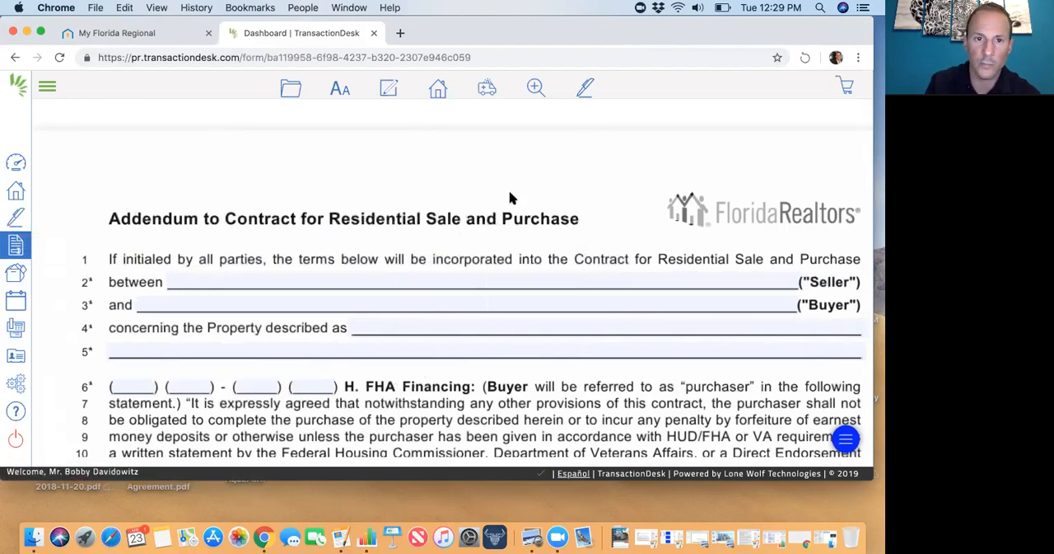
Create a signing session from the FHA Financing Addendum and view its options for adding participants, adding none
click(583, 91)
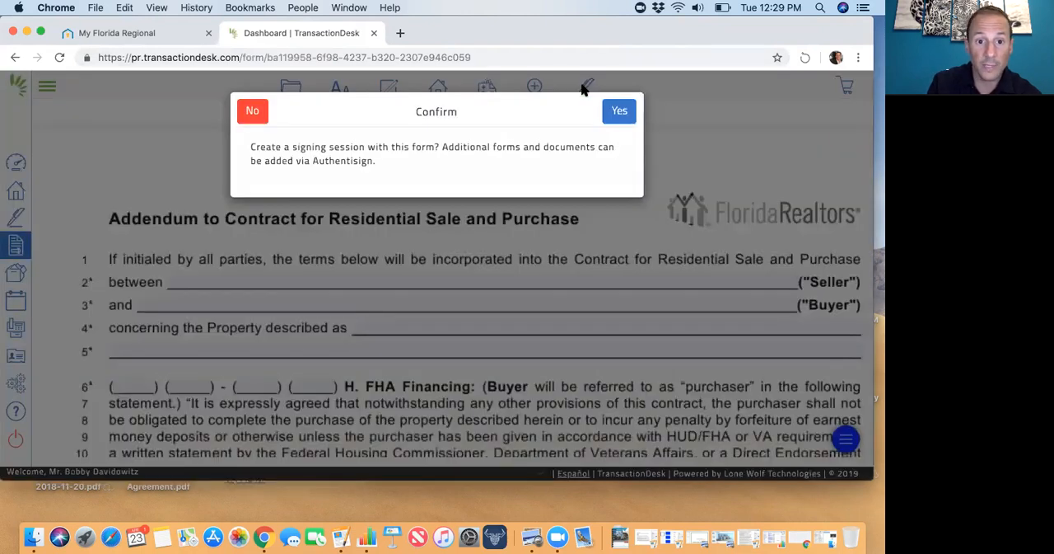
click(618, 115)
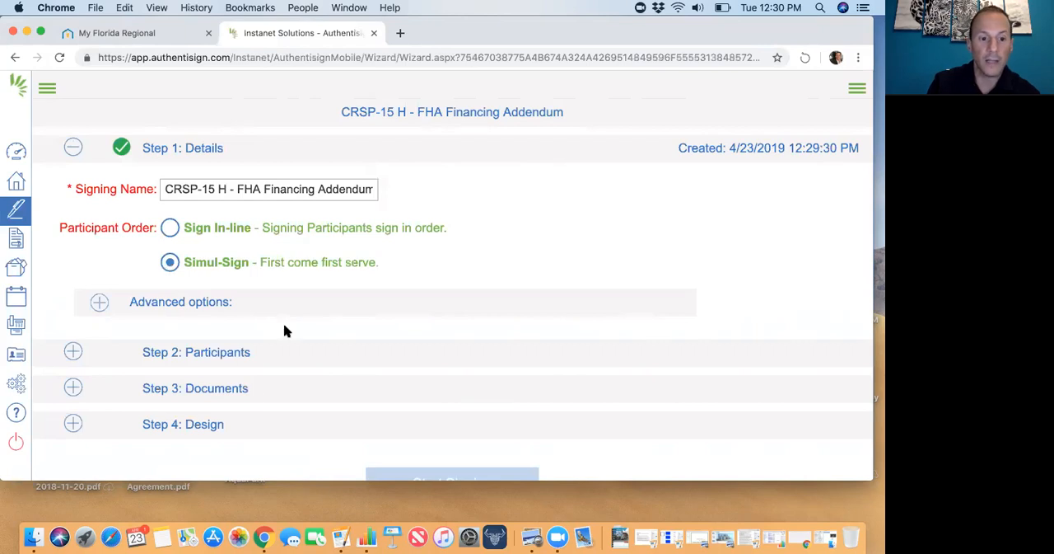
click(219, 357)
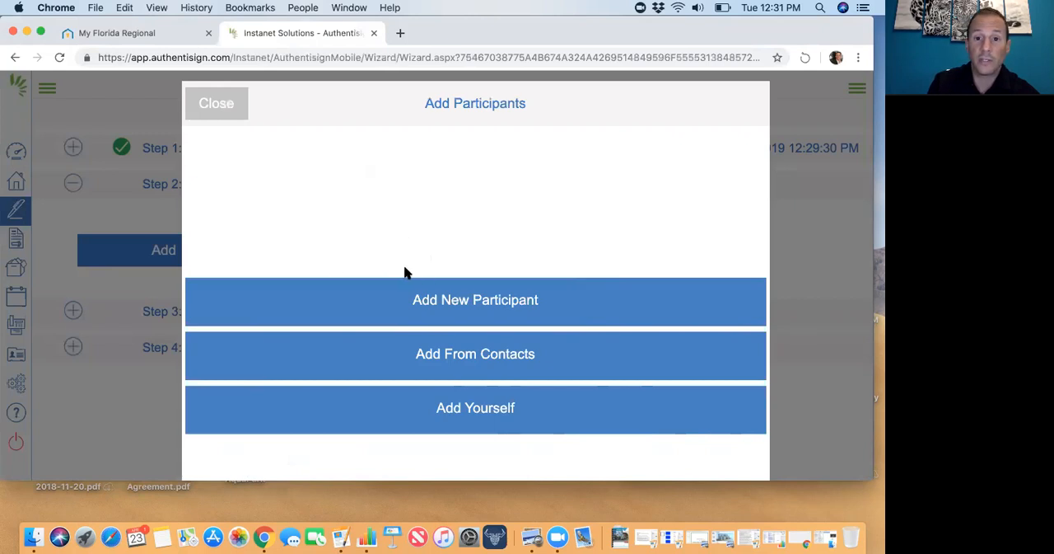
click(216, 105)
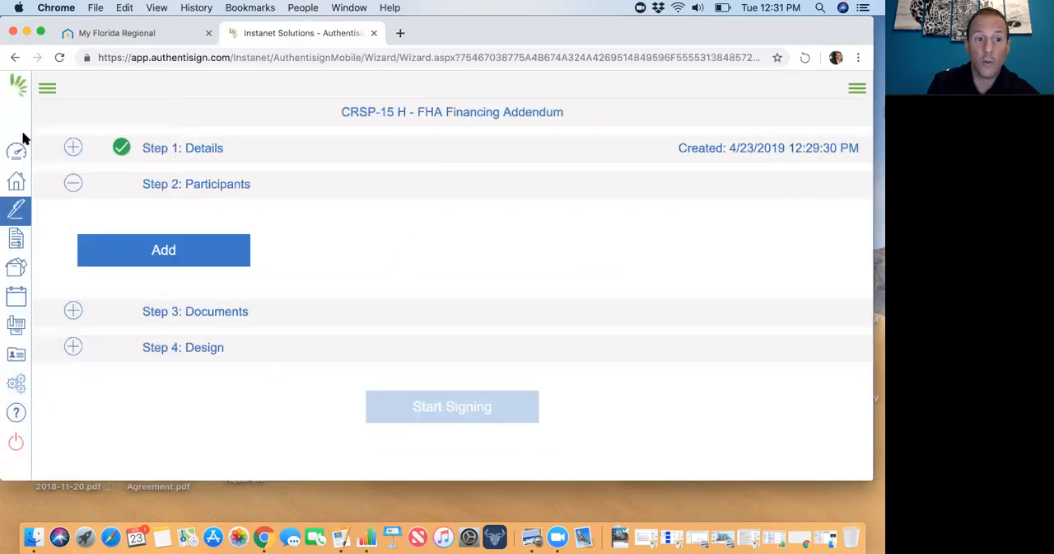
From the agent dashboard, open the most recently modified transaction and its Exclusive Right of Sale Listing Agreement form
click(18, 155)
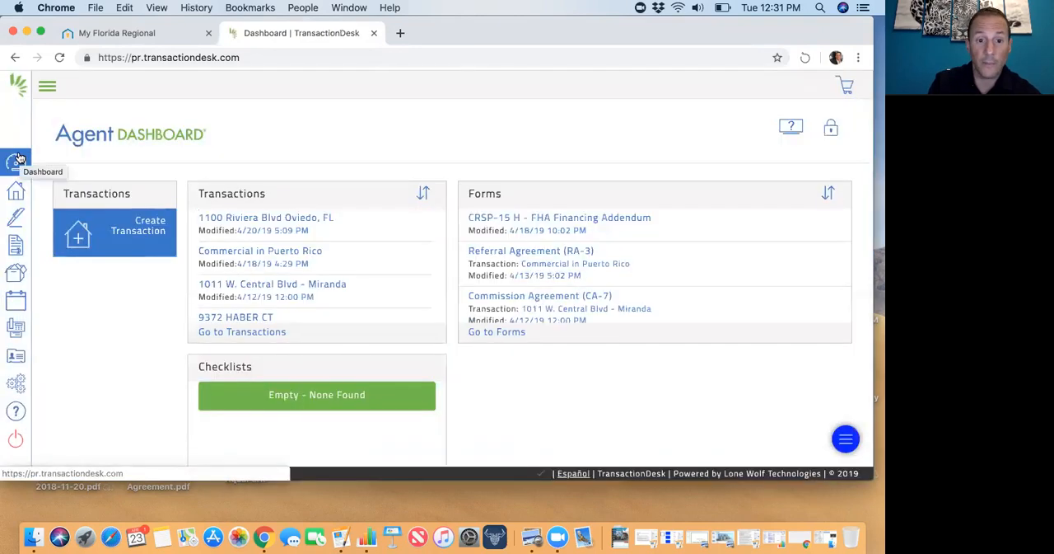
click(257, 219)
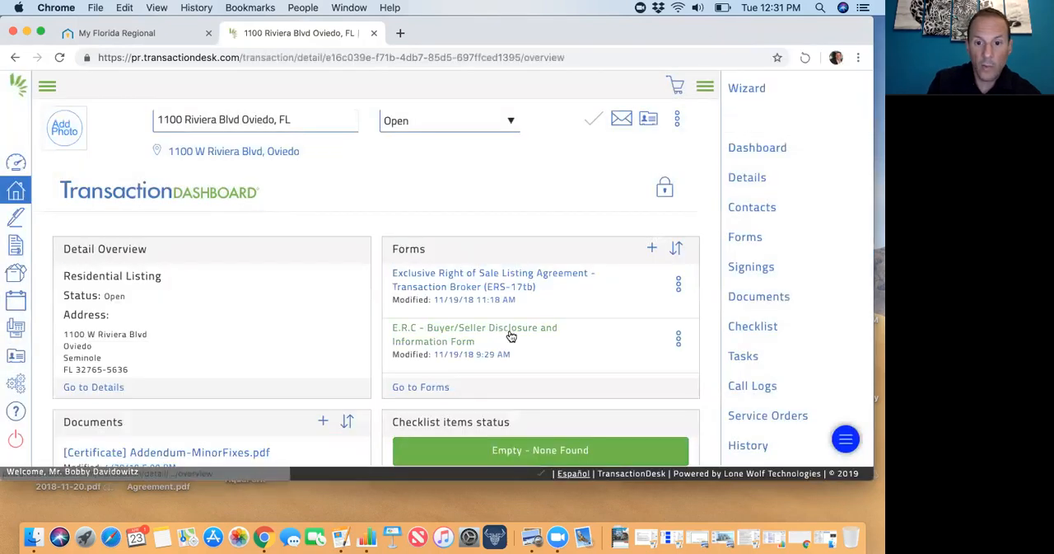
scroll(527, 299, down, 2)
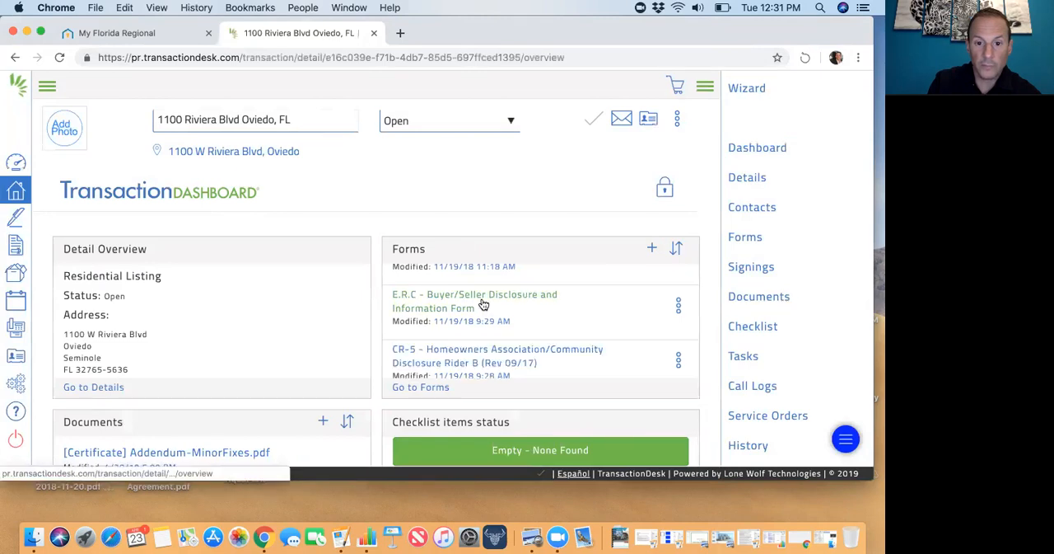
scroll(498, 329, down, 2)
scroll(498, 330, up, 3)
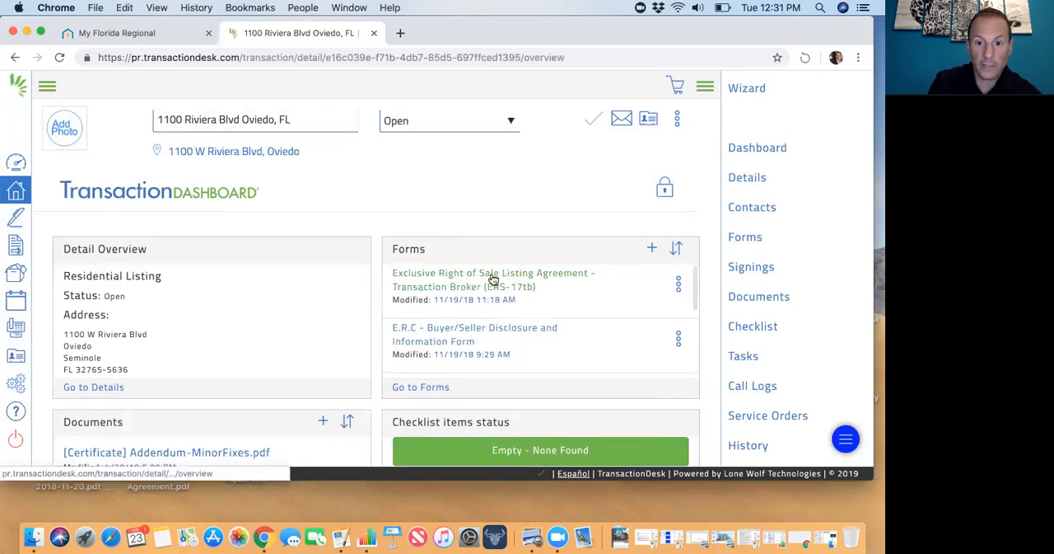
click(491, 278)
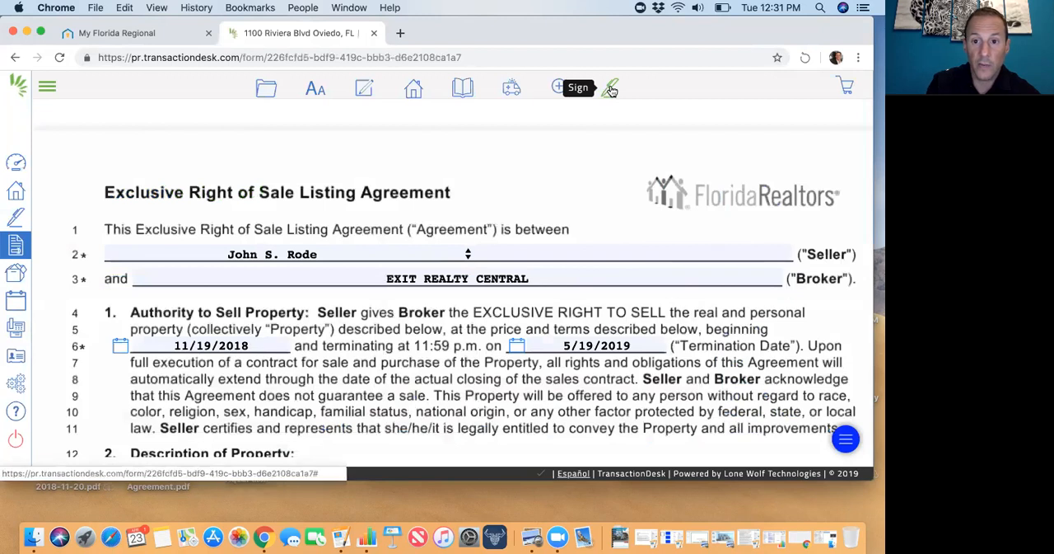
Create a signing session from the listing agreement, adding the seller as Remote Signer and the listing agent as Reviewer
click(610, 90)
click(623, 112)
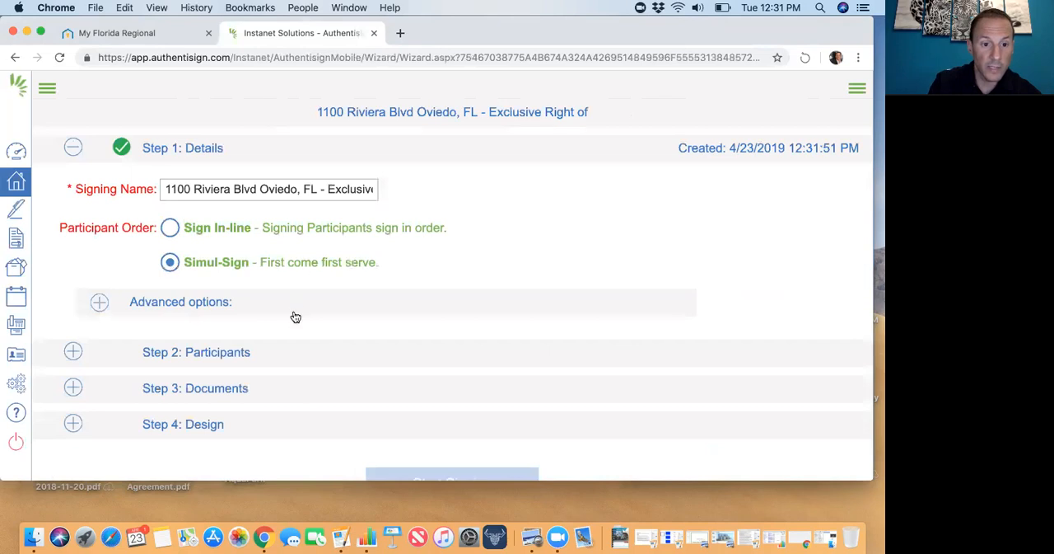
click(214, 358)
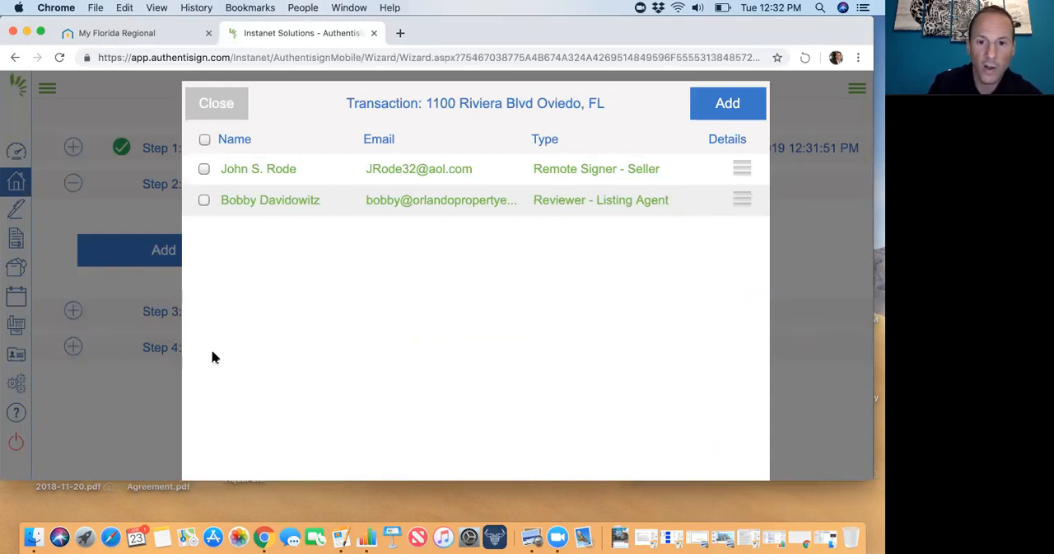
click(205, 169)
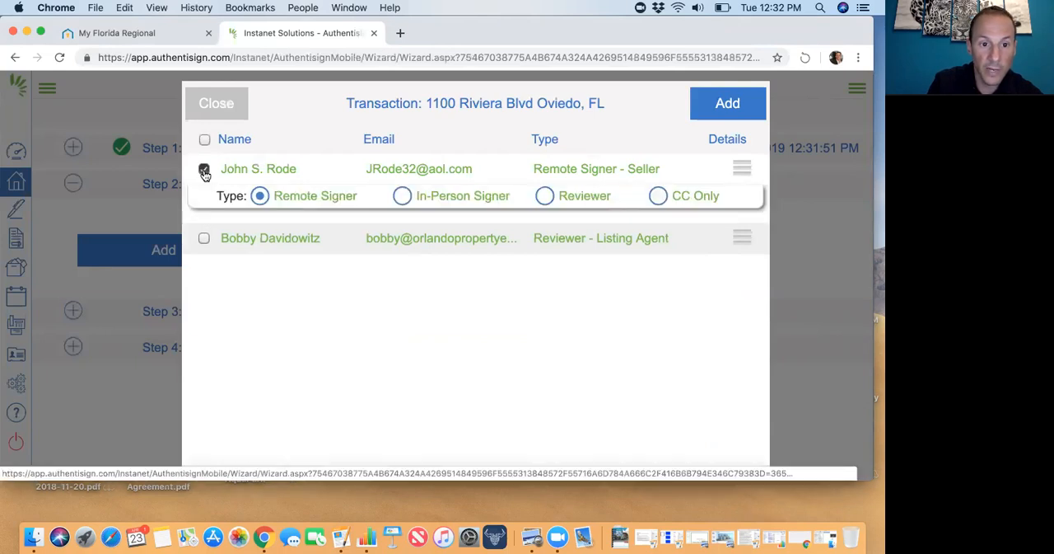
click(204, 239)
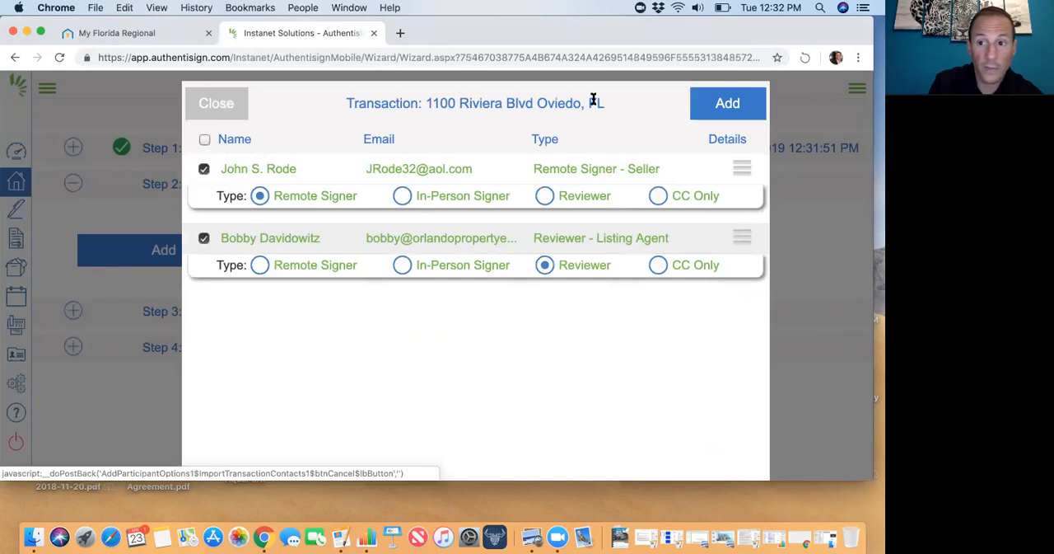
click(696, 107)
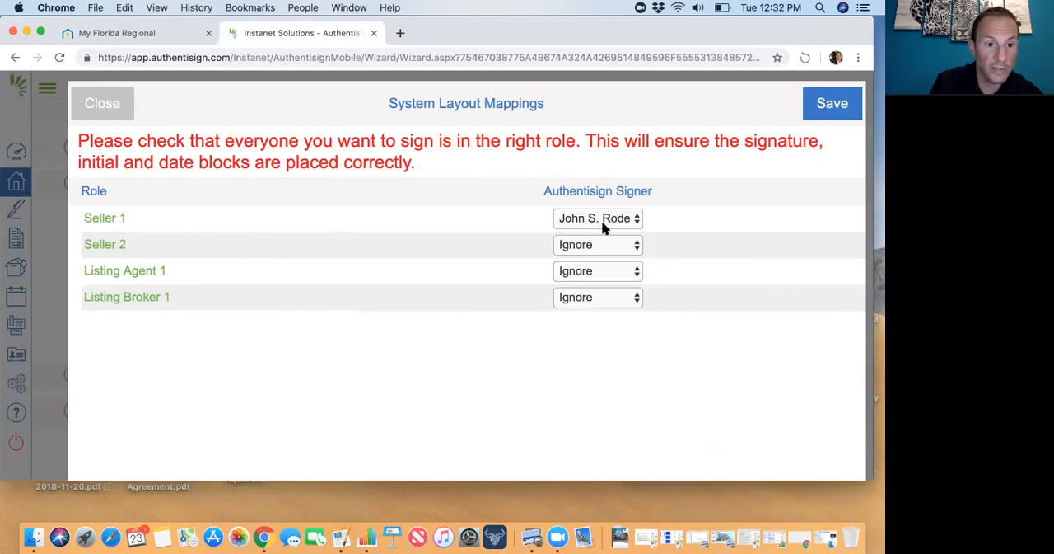
Check the signer choices for the Listing Agent 1 and Listing Broker 1 roles, and close the layout mappings unsaved
click(576, 273)
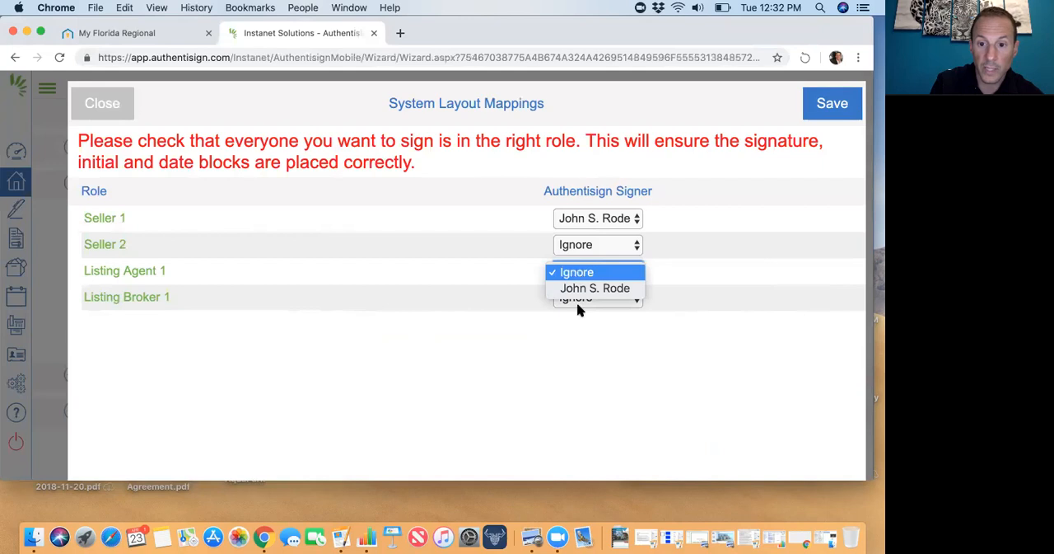
click(576, 302)
click(576, 302)
click(448, 330)
click(107, 110)
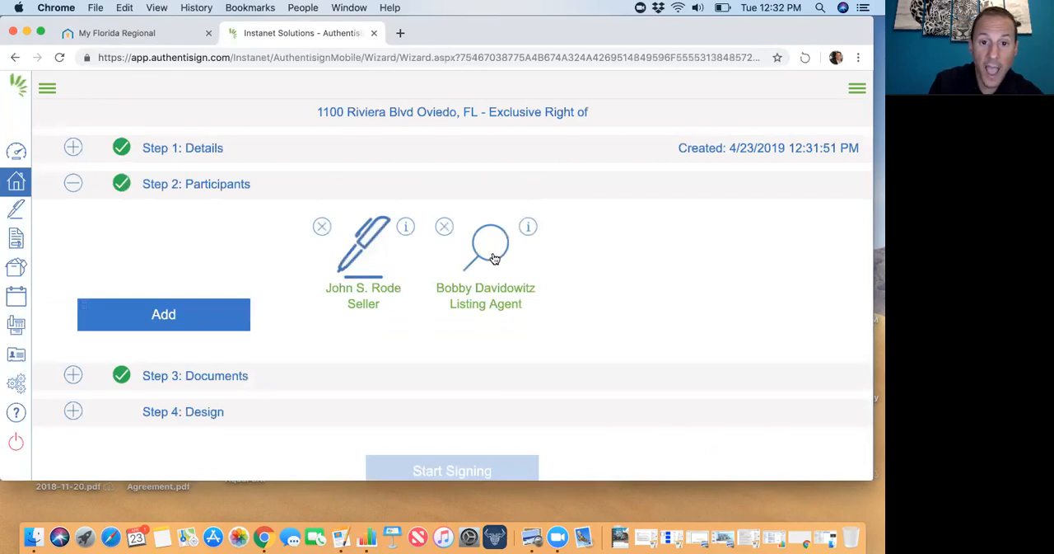
Change the listing agent participant from Reviewer to Remote Signer, enter the agent's custom initials, and save the participant
click(493, 256)
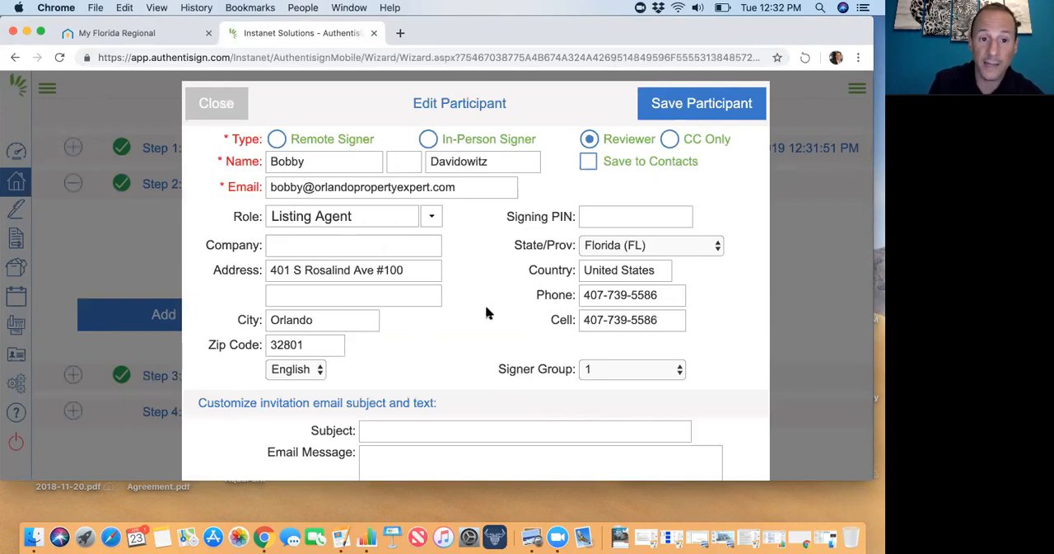
click(278, 144)
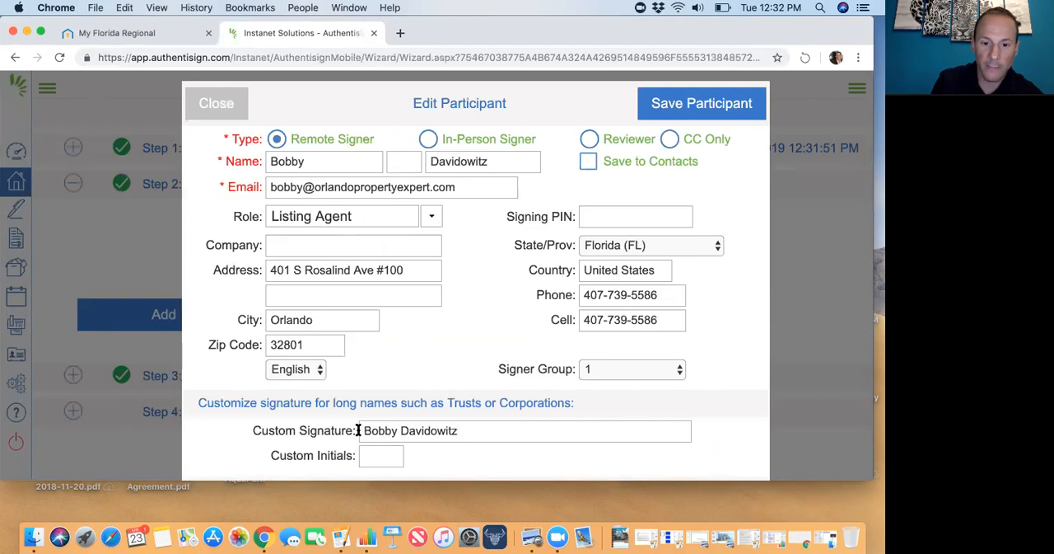
click(391, 457)
text(BD)
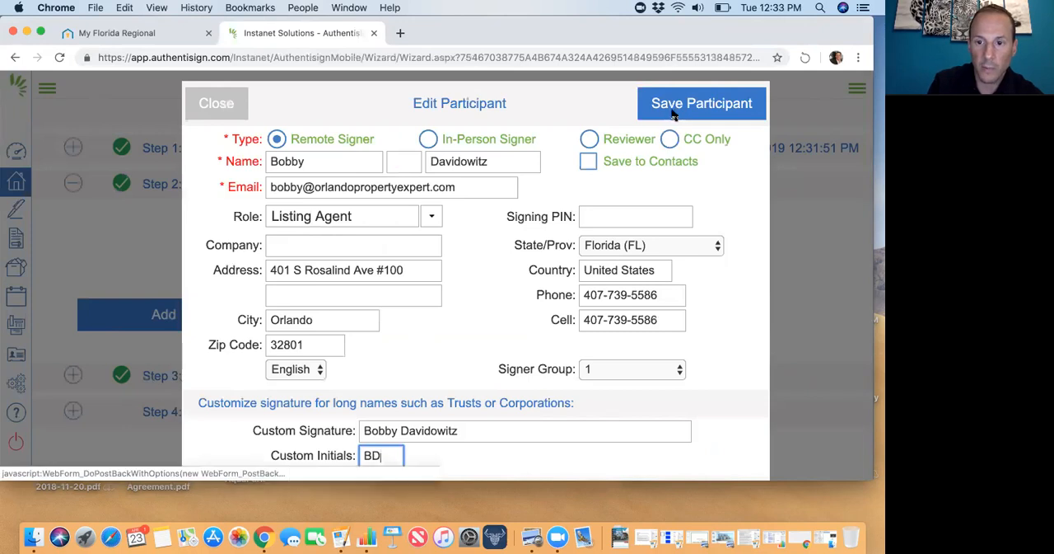
click(674, 116)
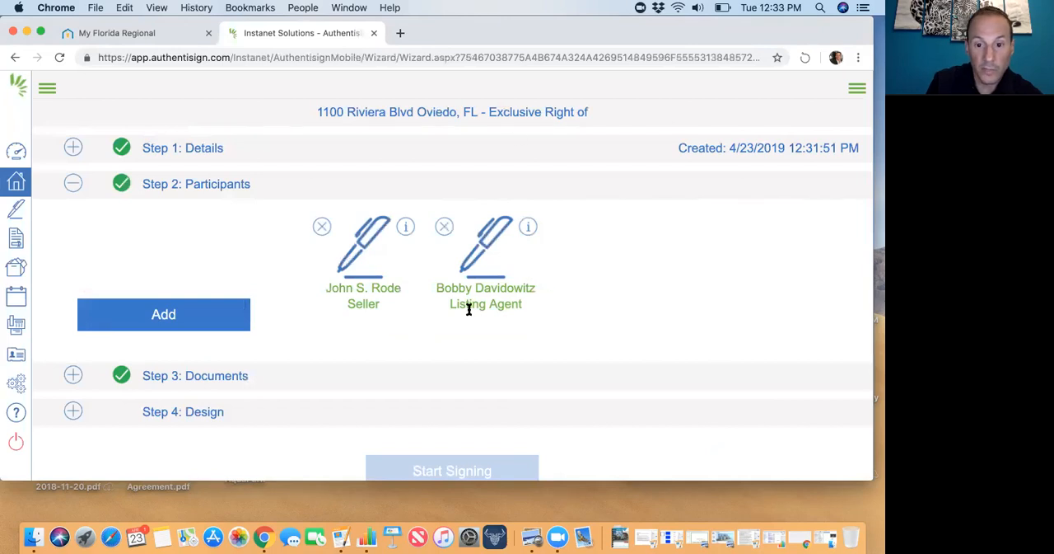
Add the CR-5 Homeowners Association/Community Disclosure Rider B from the transaction's forms and documents to the signing session
click(231, 378)
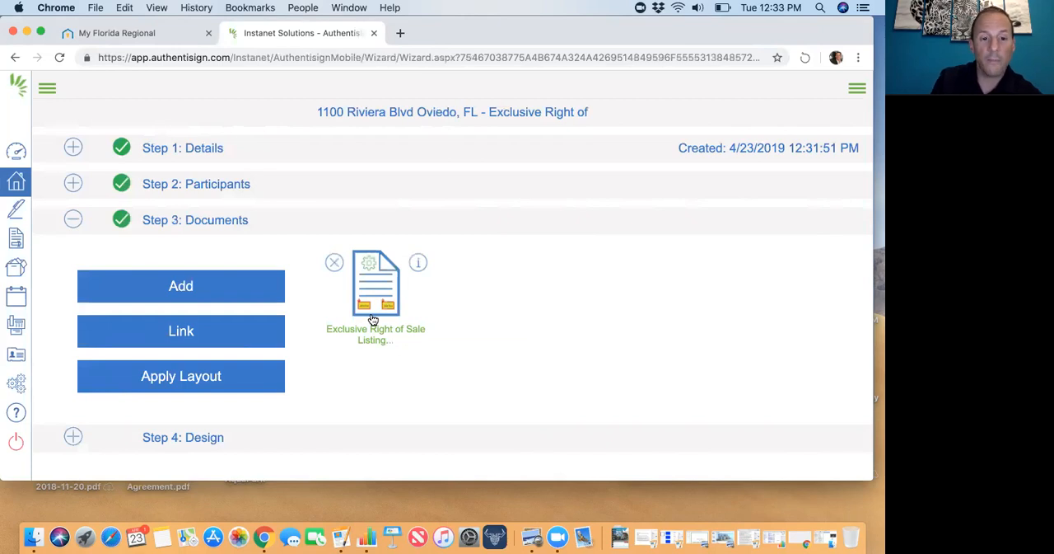
click(178, 286)
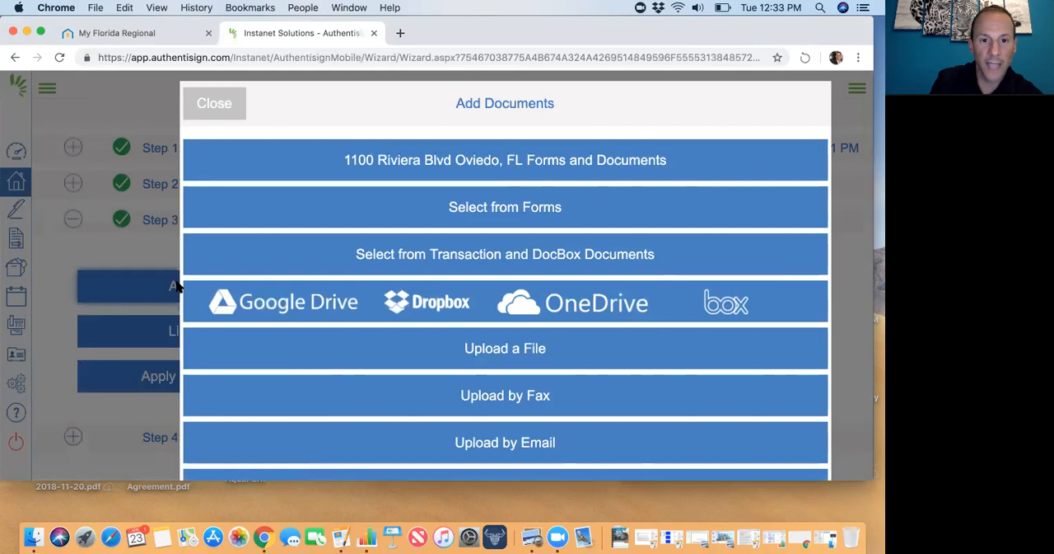
click(449, 167)
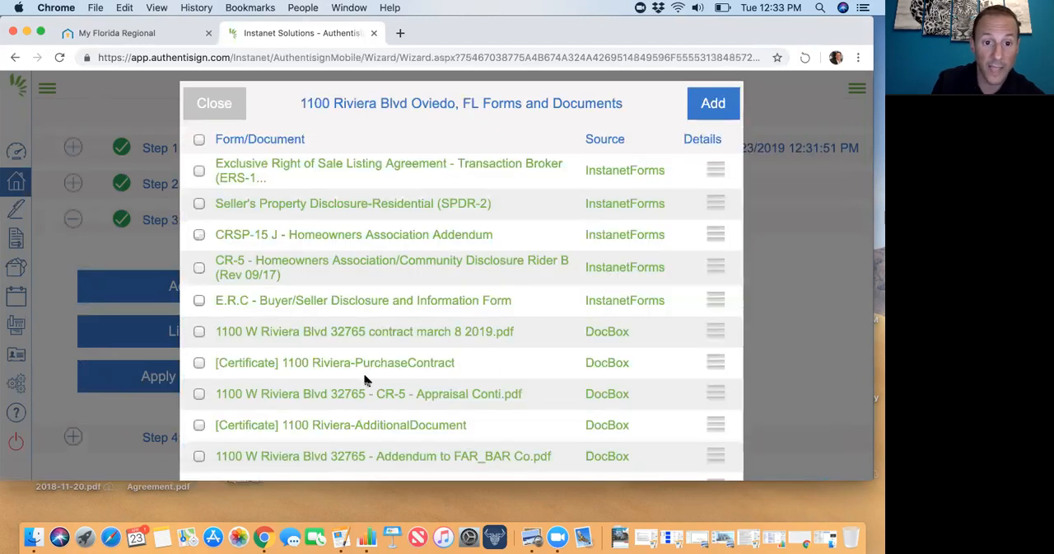
scroll(366, 380, down, 1)
scroll(365, 380, up, 1)
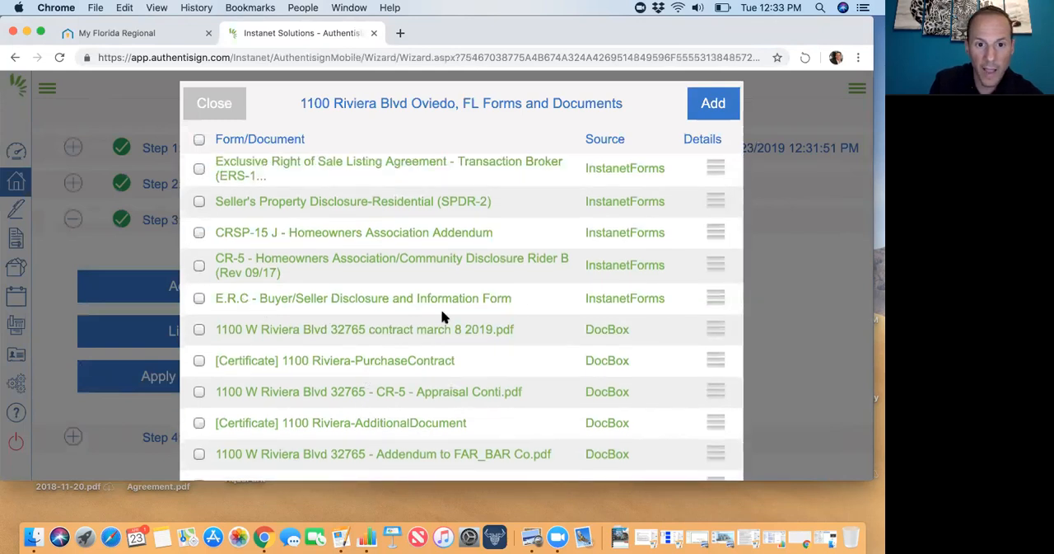
scroll(346, 389, down, 2)
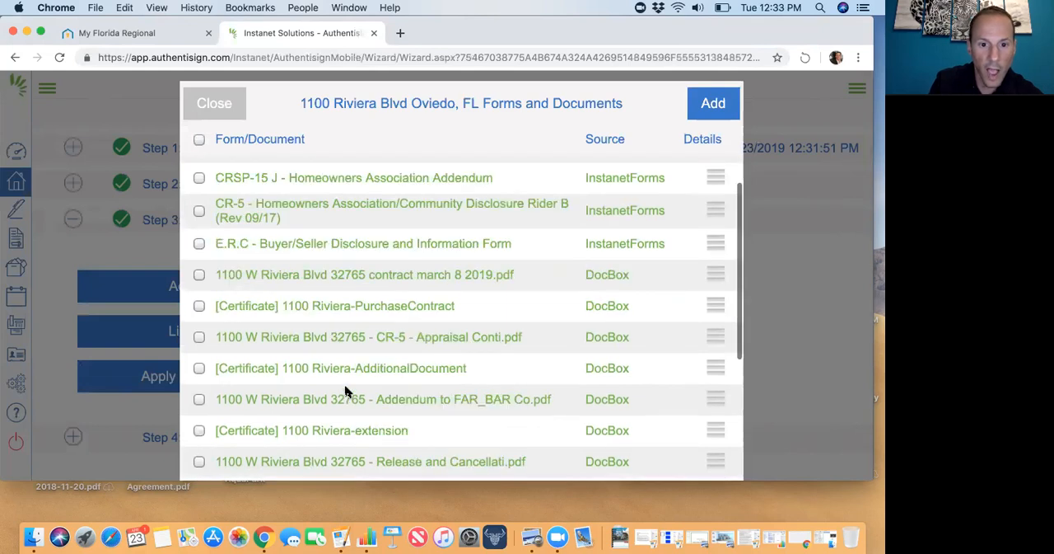
scroll(375, 337, up, 2)
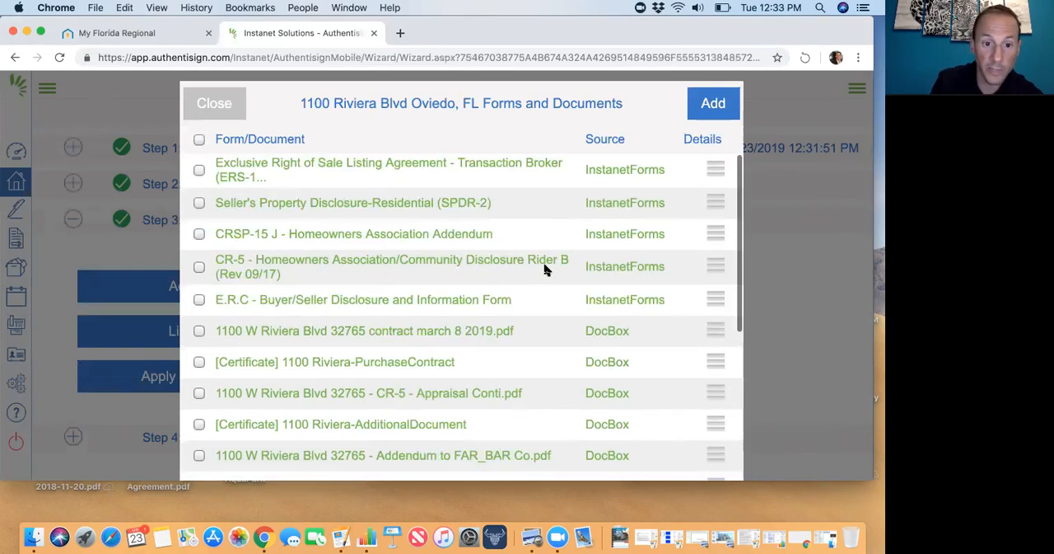
click(200, 269)
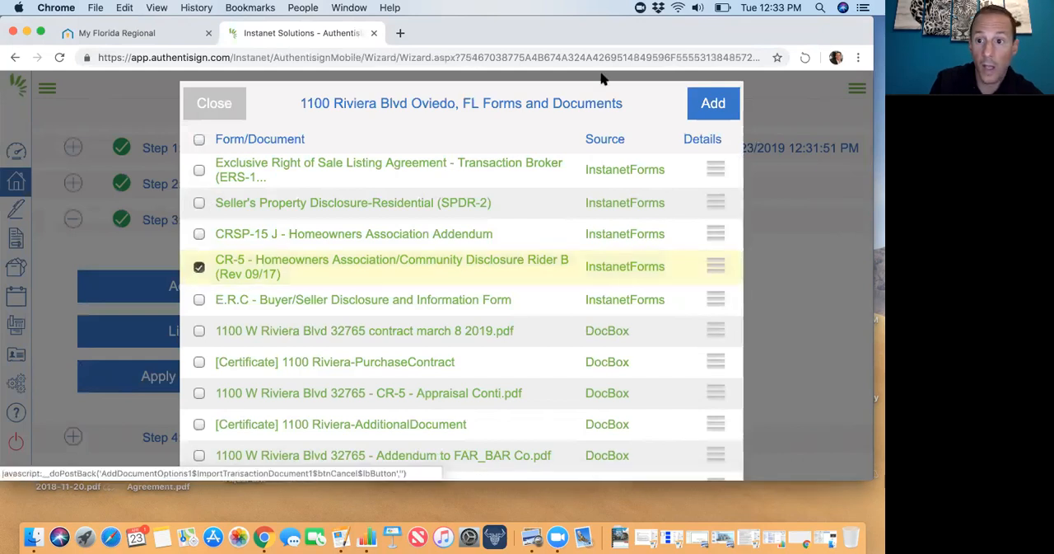
click(696, 105)
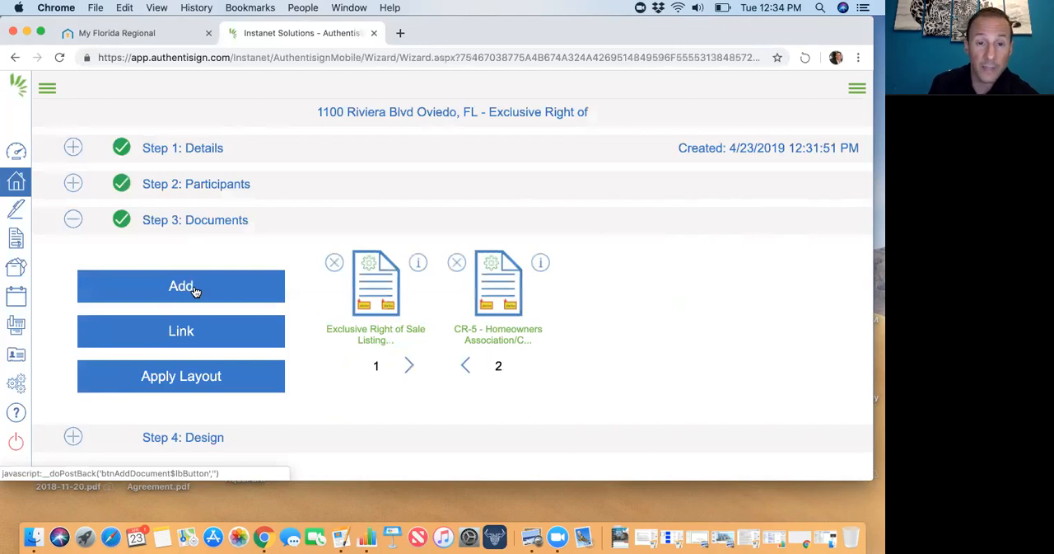
Upload ExecutedContract.pdf to the signing session from the Offers folder inside the seller's folder under Dropbox, 1-Sellers, Residential
click(195, 291)
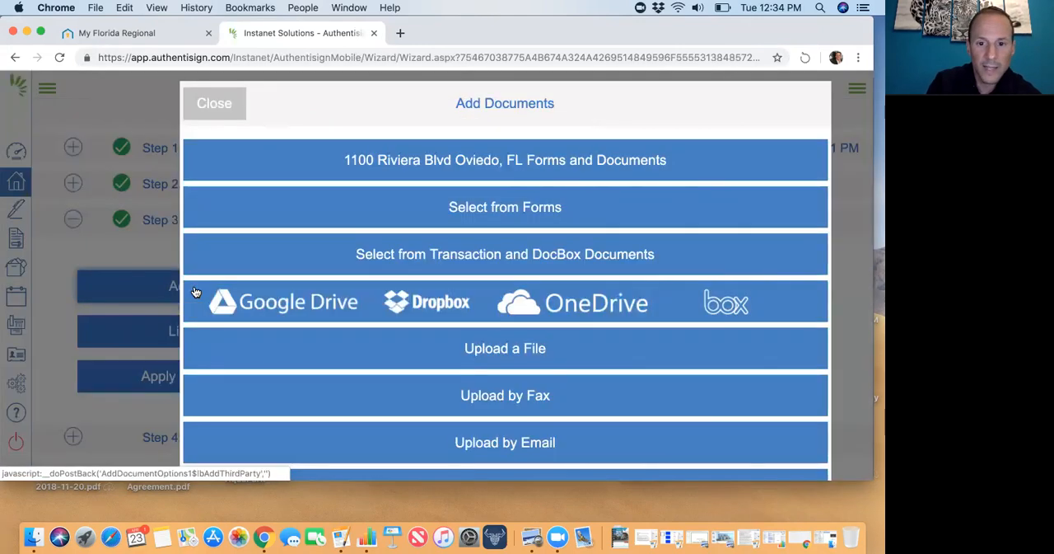
click(514, 353)
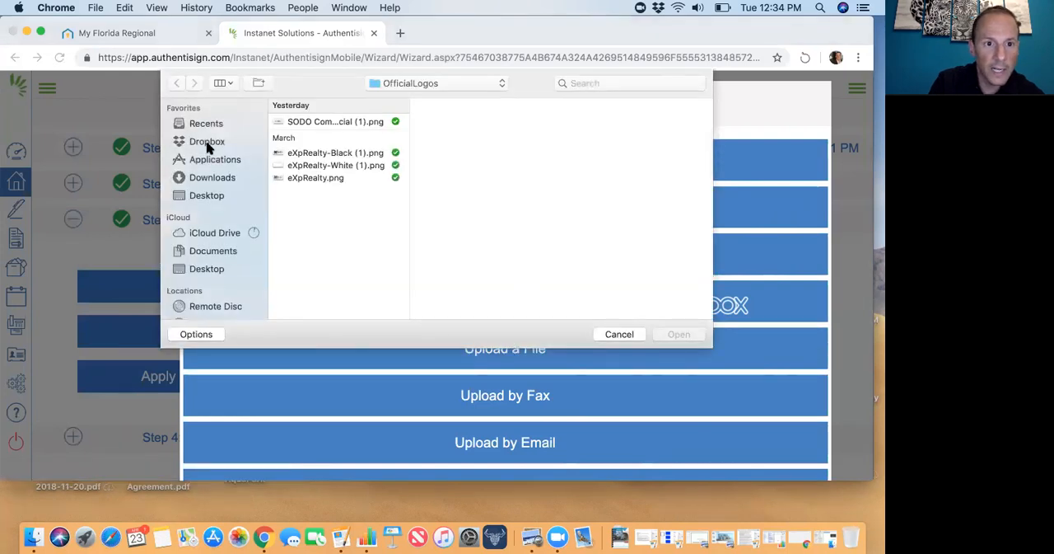
click(207, 143)
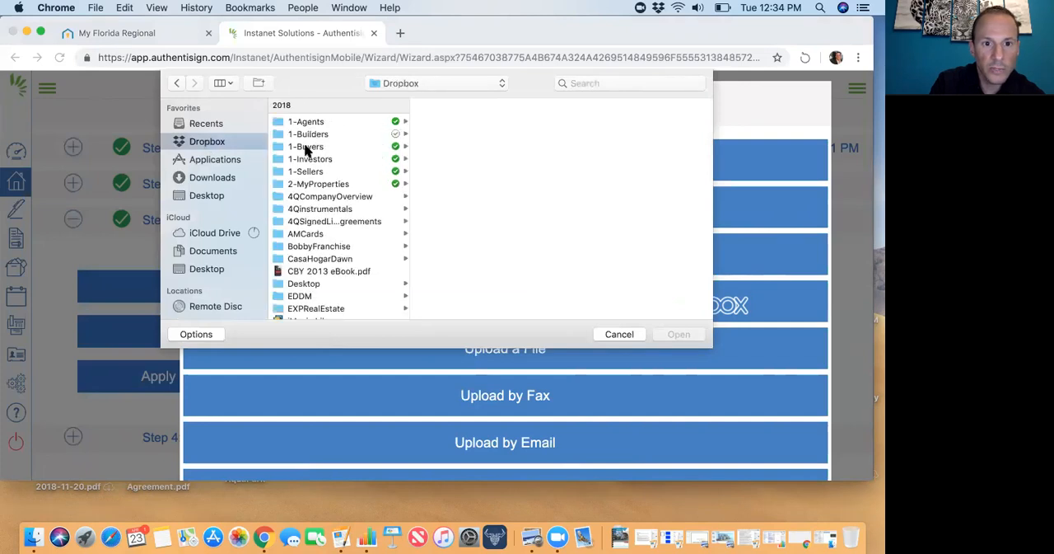
click(308, 171)
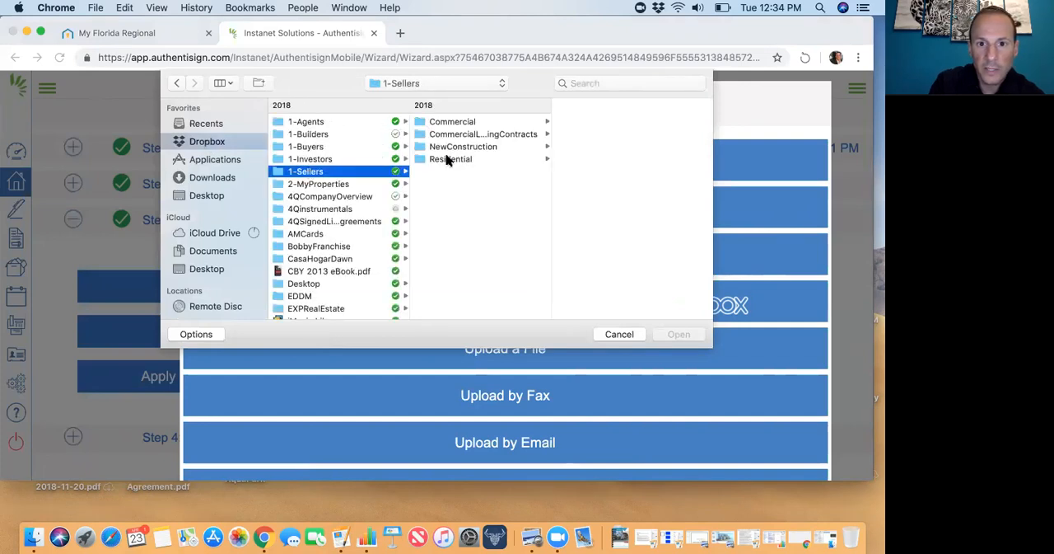
click(449, 159)
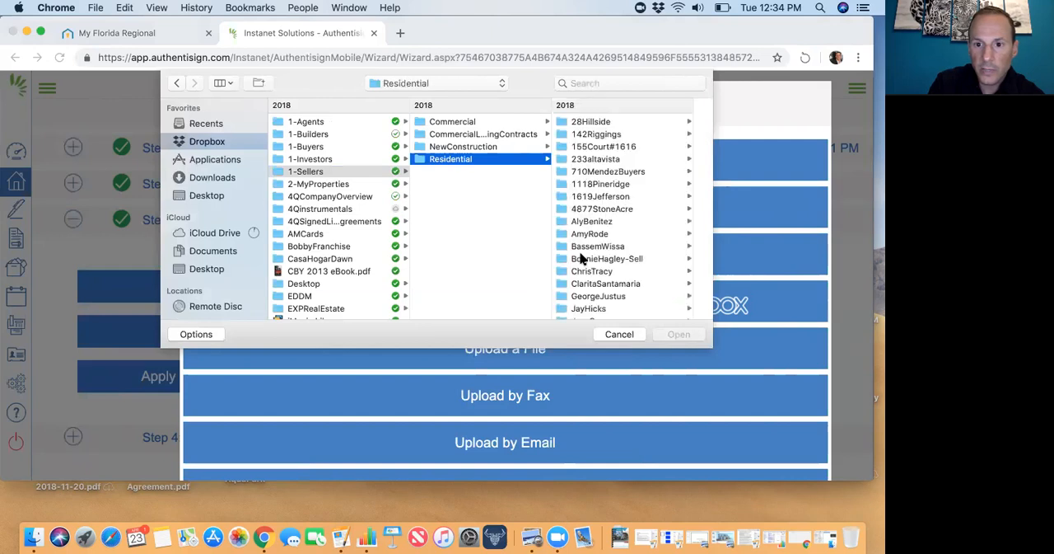
scroll(581, 258, down, 1)
click(590, 218)
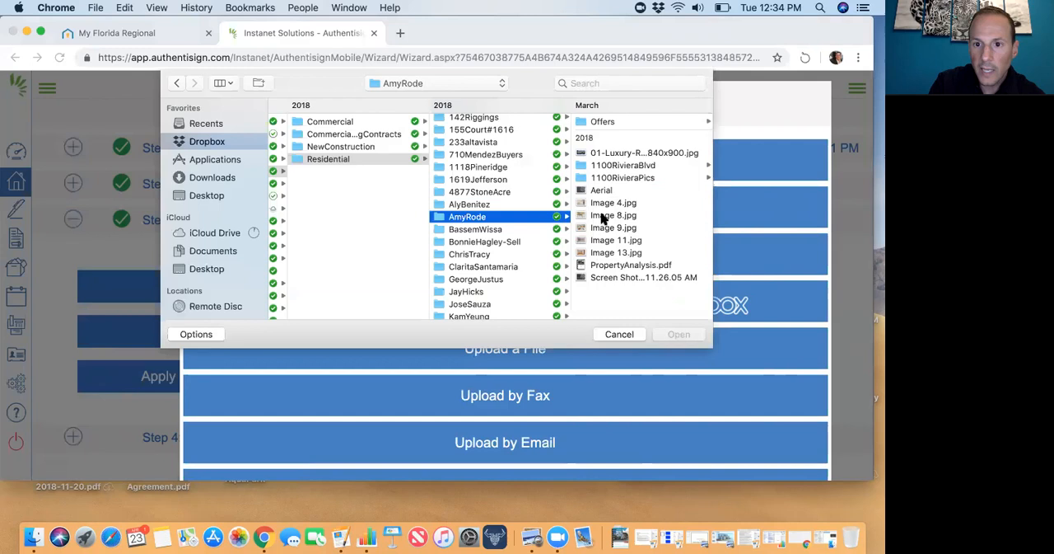
click(586, 167)
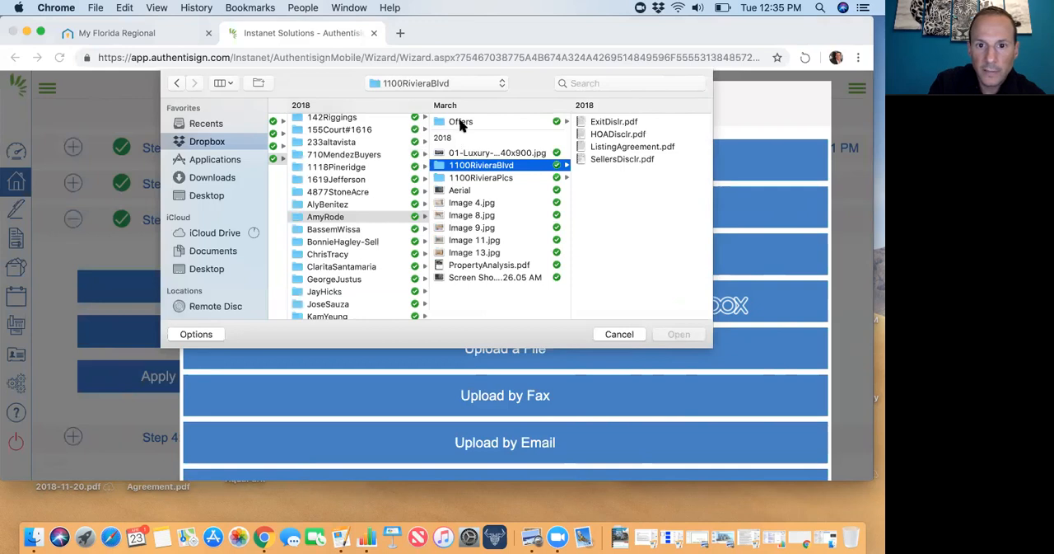
click(461, 123)
click(606, 185)
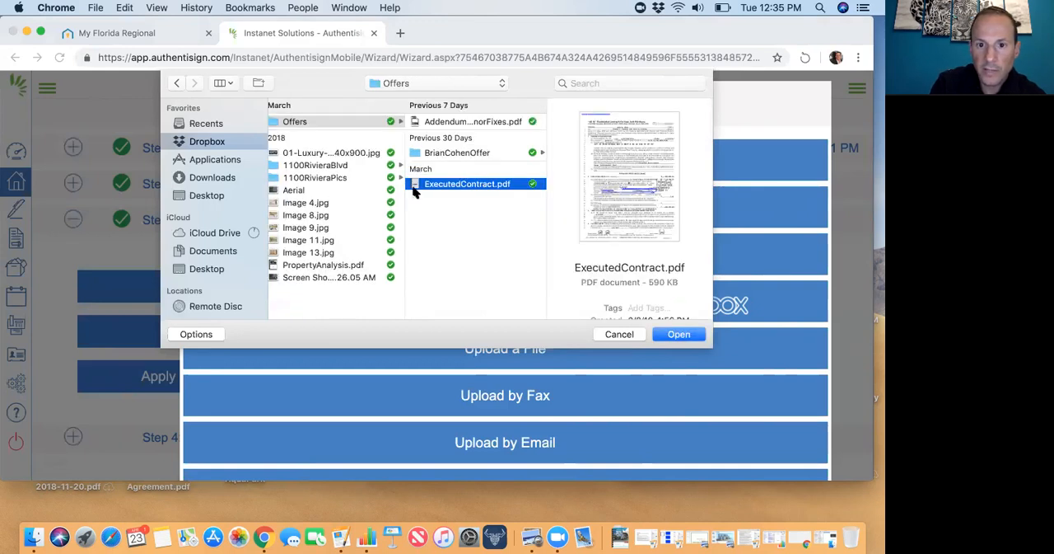
click(677, 334)
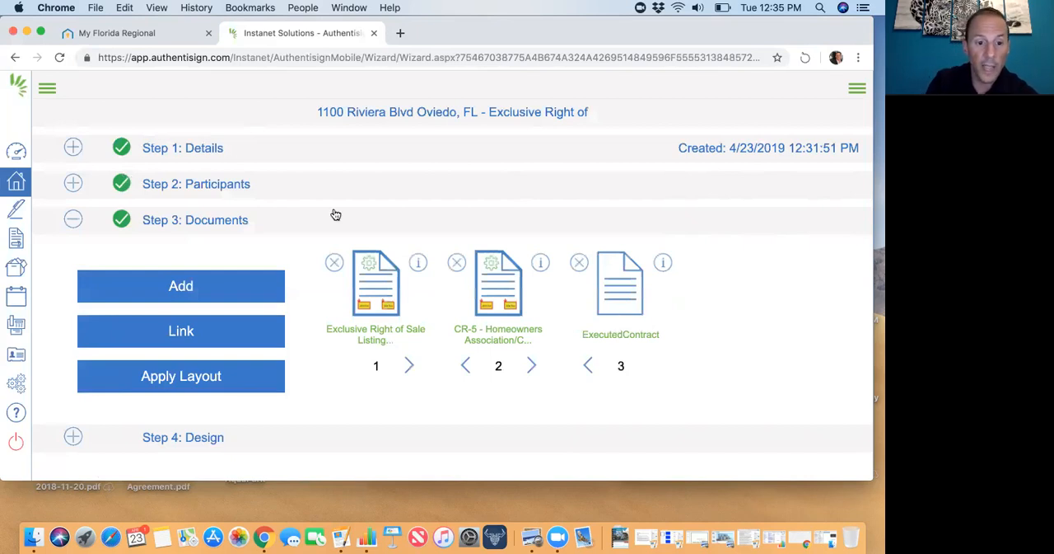
Open the Design stage and check the seller and listing agent initial blocks on the listing agreement's first page
click(208, 444)
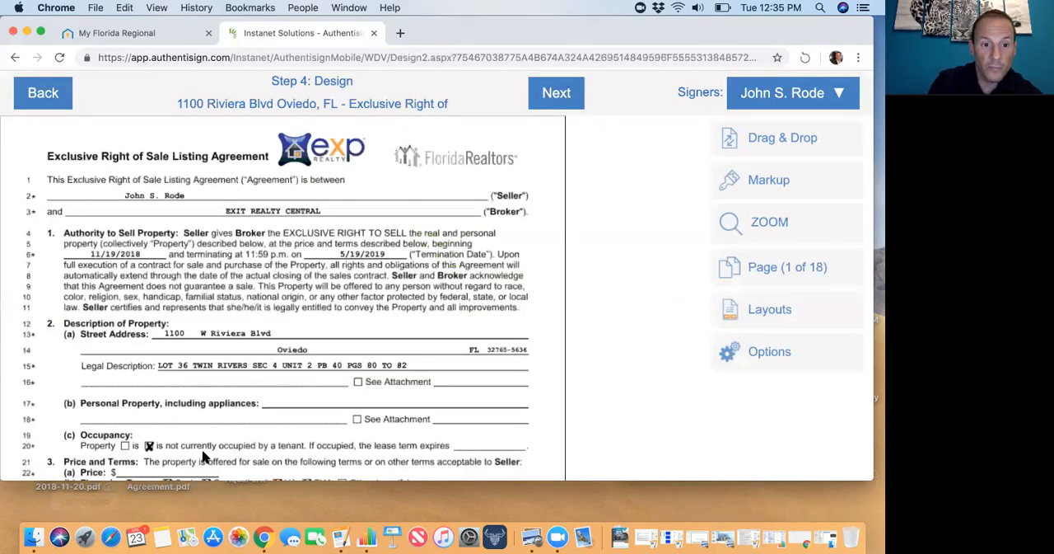
scroll(204, 457, down, 5)
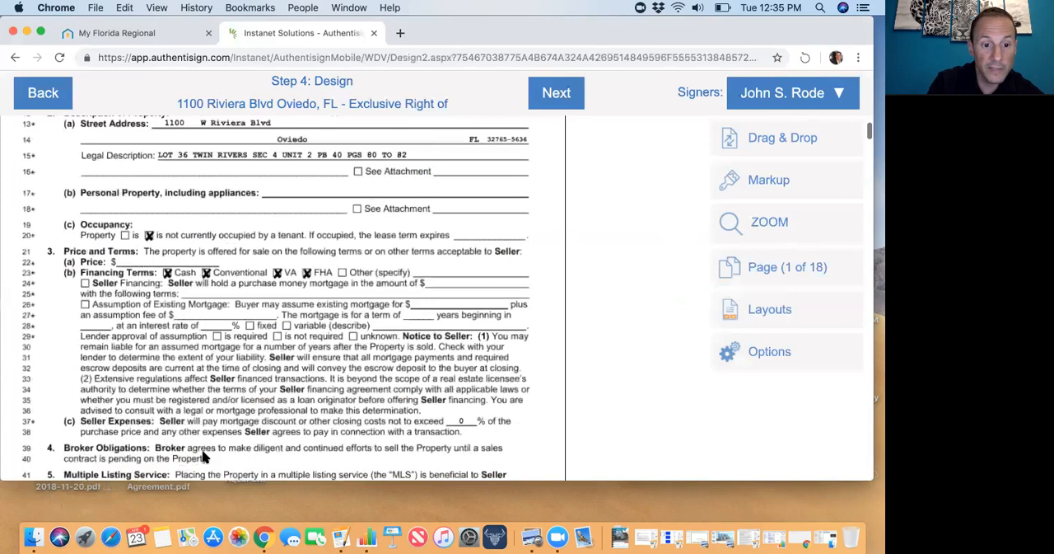
scroll(204, 457, down, 5)
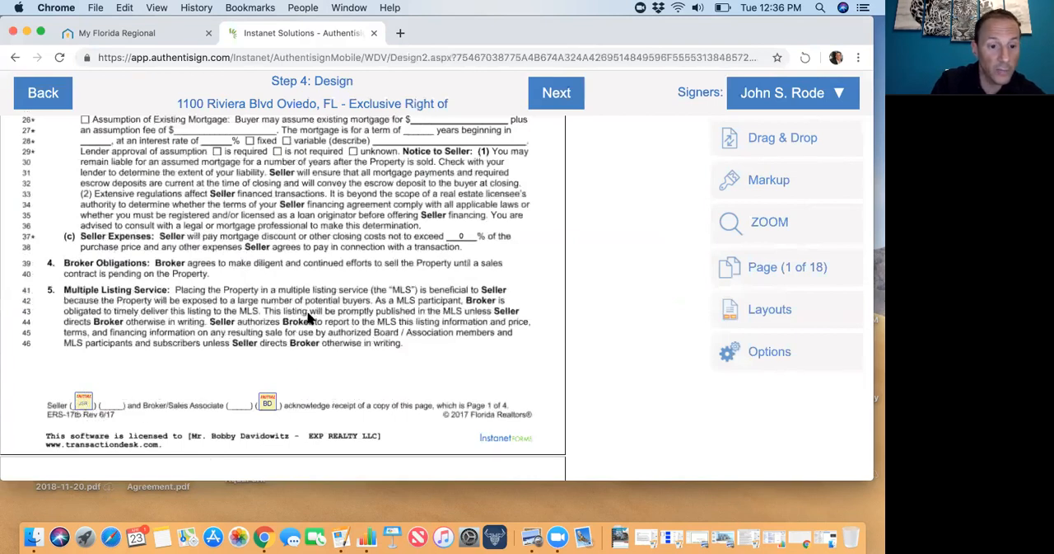
scroll(153, 299, down, 2)
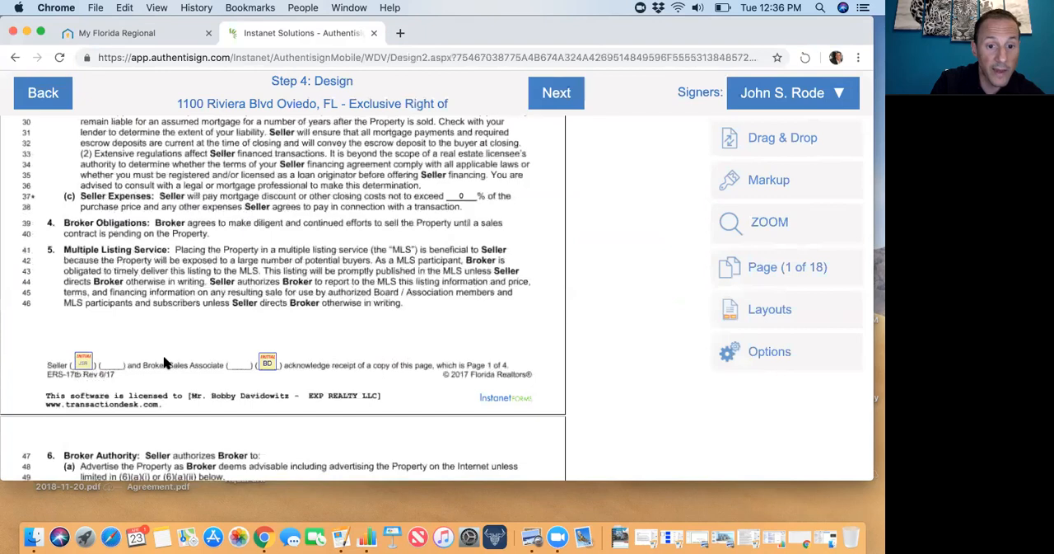
click(265, 363)
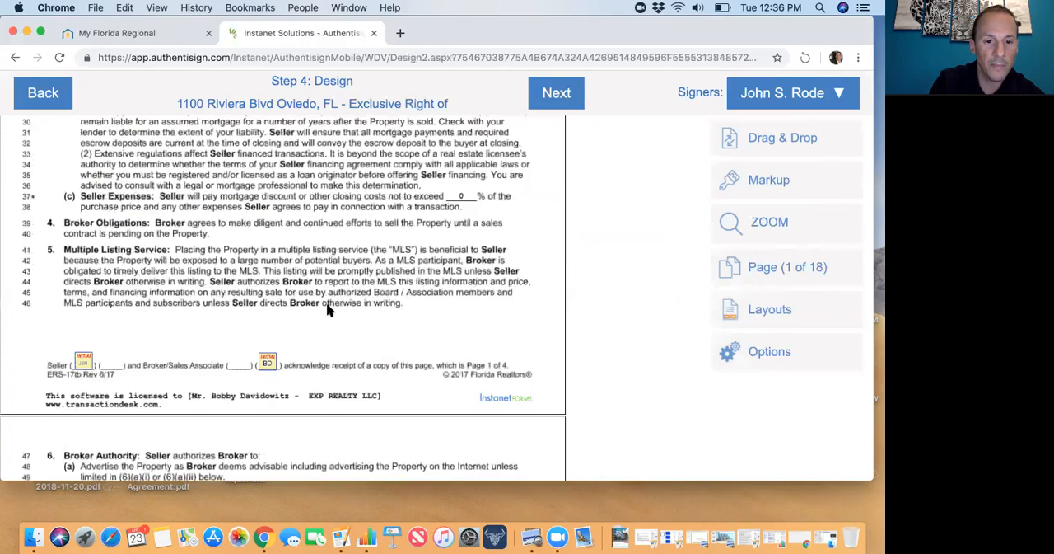
Compare the initial blocks on the homeowners association rider with the initials area on the uploaded contract's first page
scroll(328, 309, down, 15)
scroll(328, 306, down, 15)
scroll(328, 307, down, 12)
scroll(328, 306, down, 12)
scroll(328, 306, down, 12)
scroll(328, 306, up, 3)
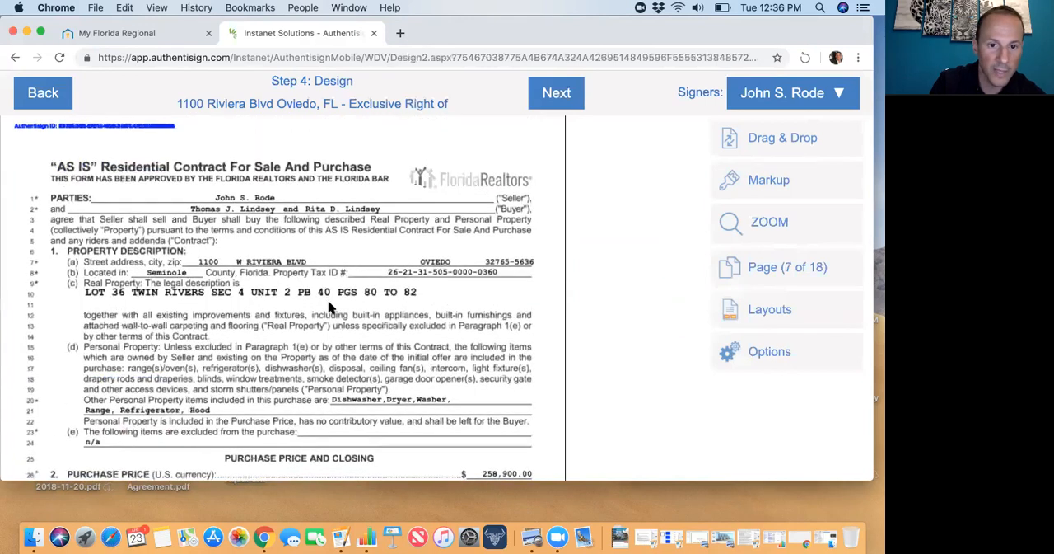
scroll(328, 307, down, 8)
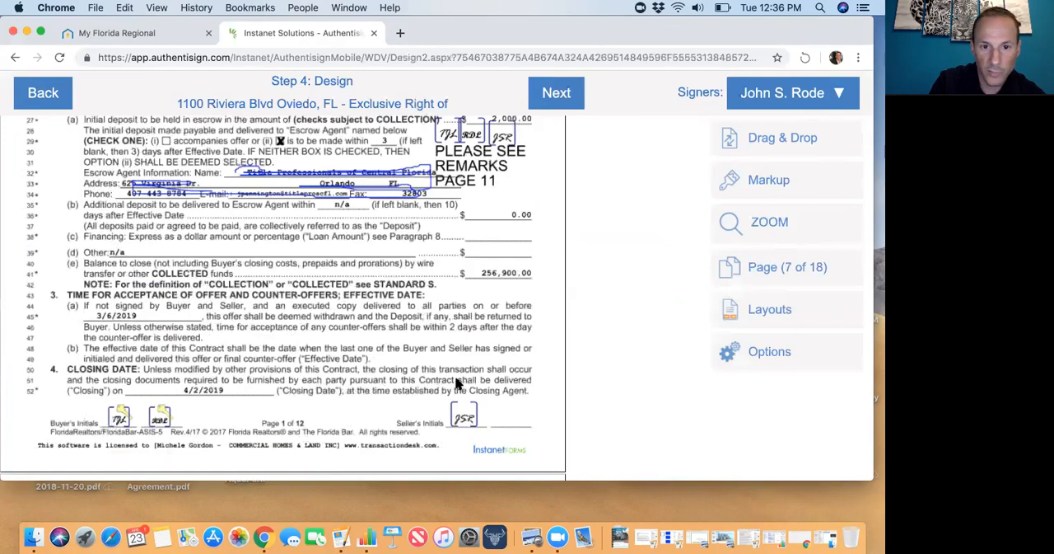
scroll(458, 383, up, 5)
scroll(458, 383, down, 12)
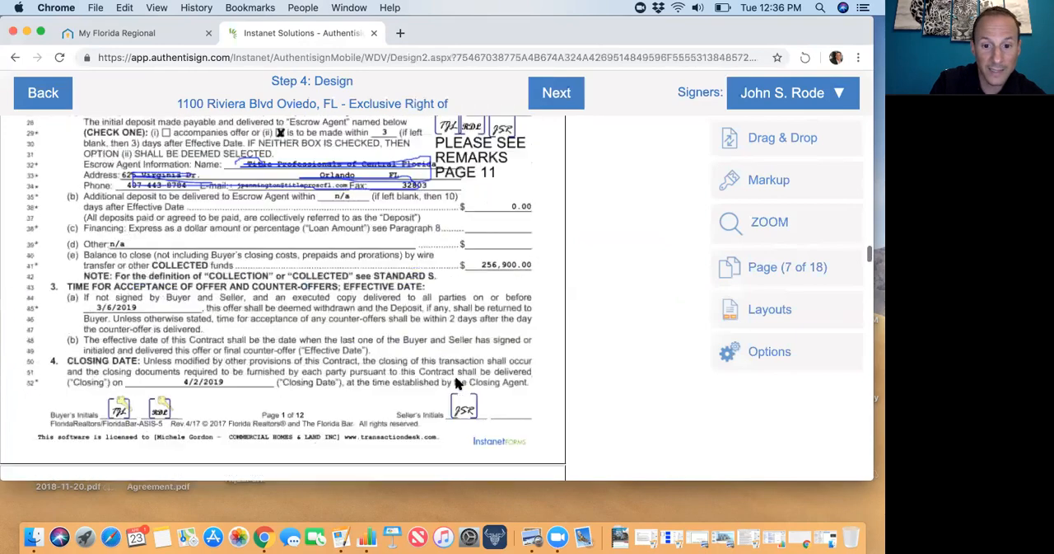
scroll(458, 383, up, 8)
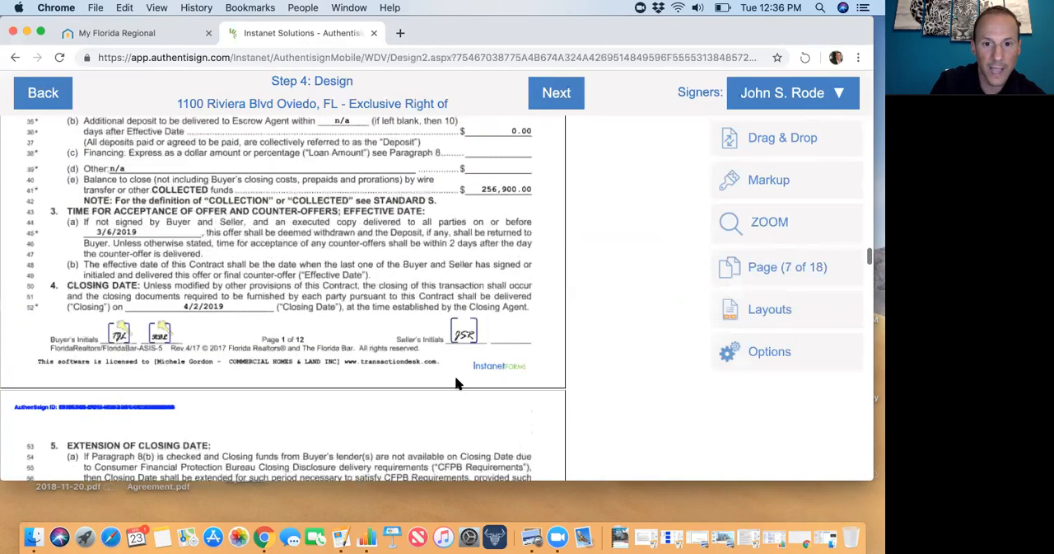
scroll(458, 383, up, 15)
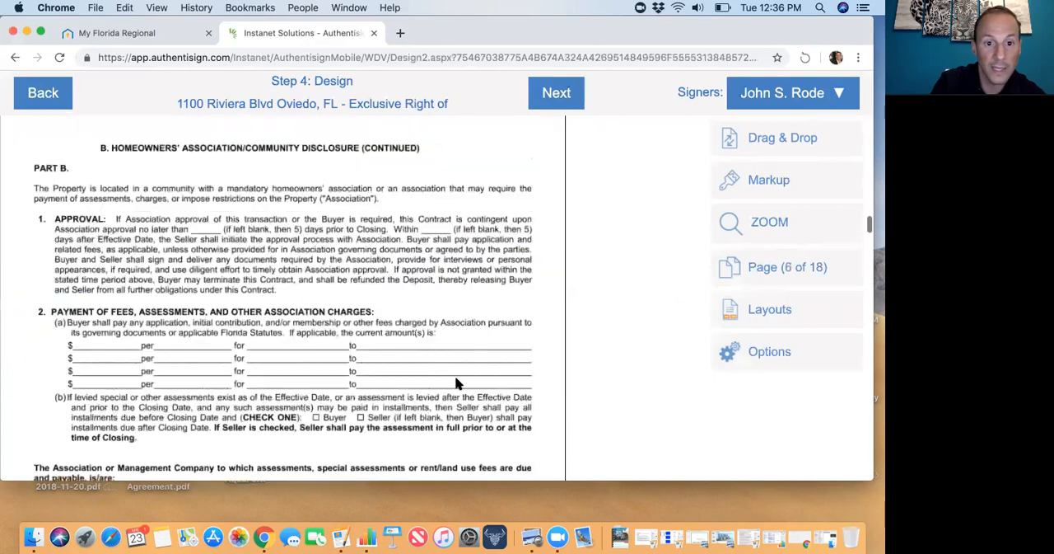
scroll(458, 383, up, 7)
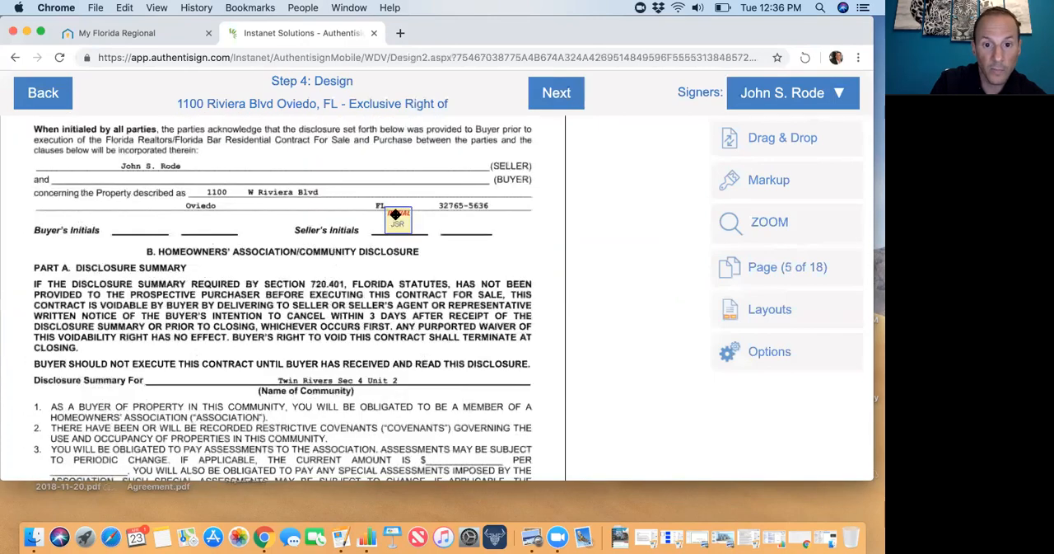
scroll(386, 366, down, 15)
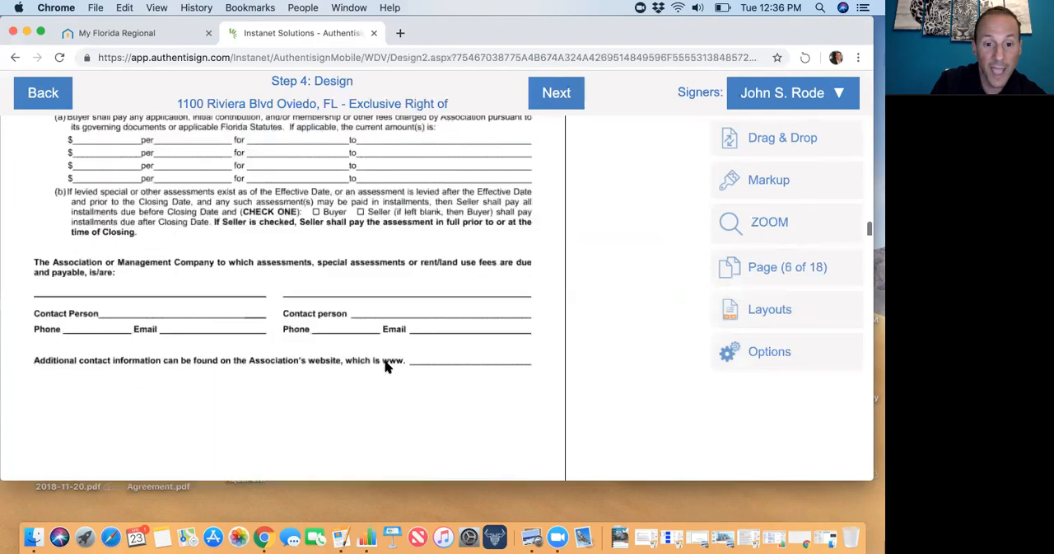
scroll(386, 367, down, 10)
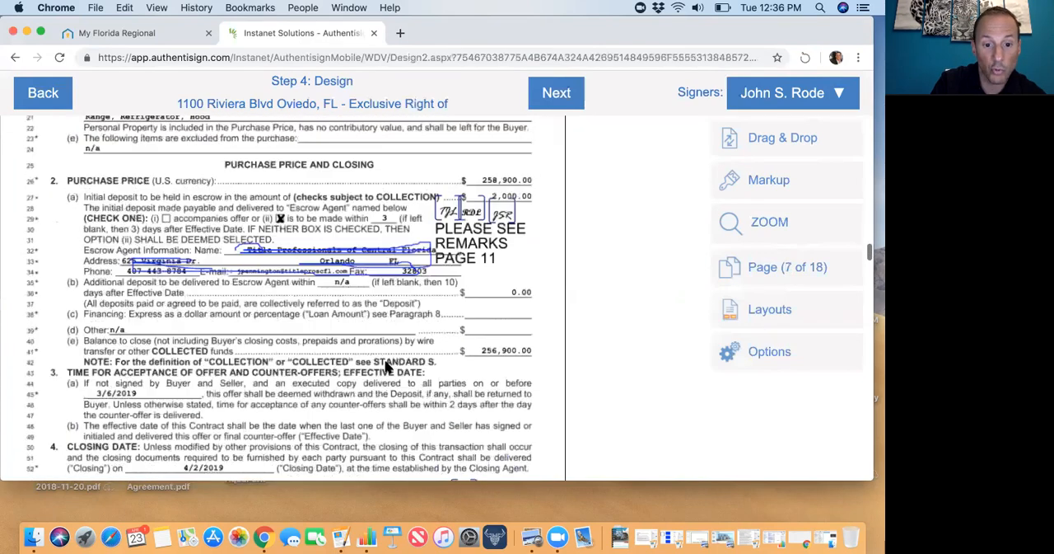
scroll(386, 366, up, 1)
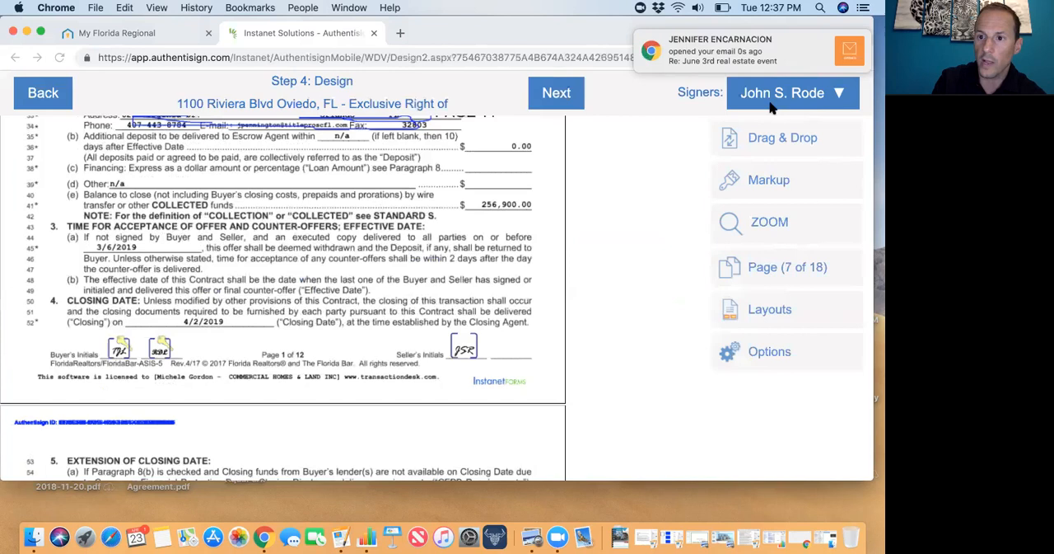
click(840, 97)
click(766, 160)
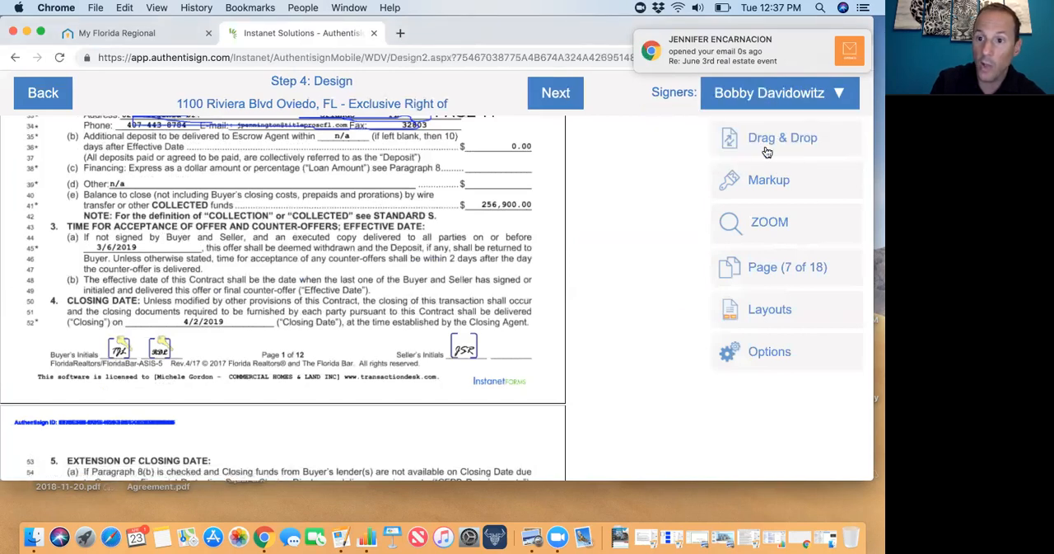
click(767, 148)
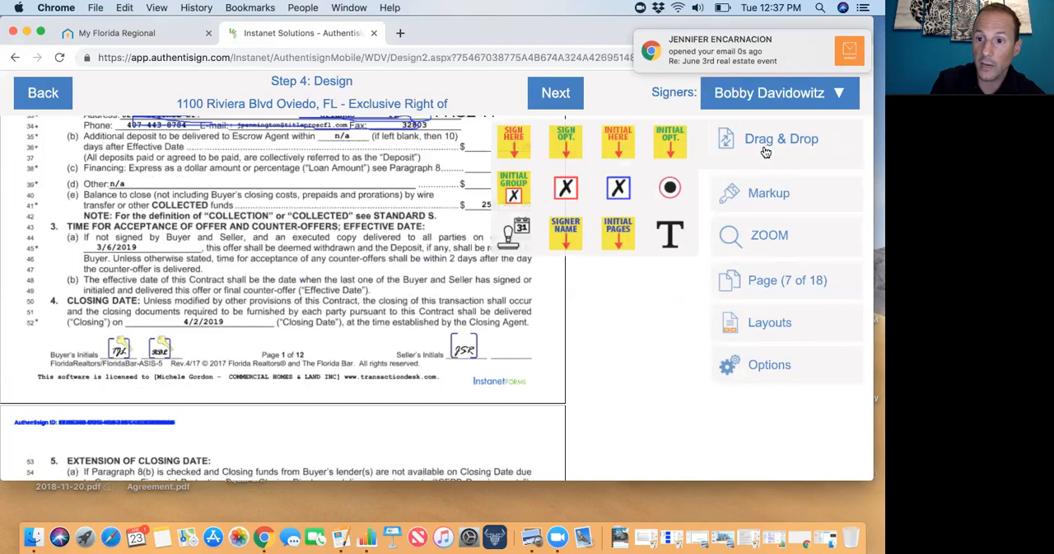
click(766, 151)
click(778, 106)
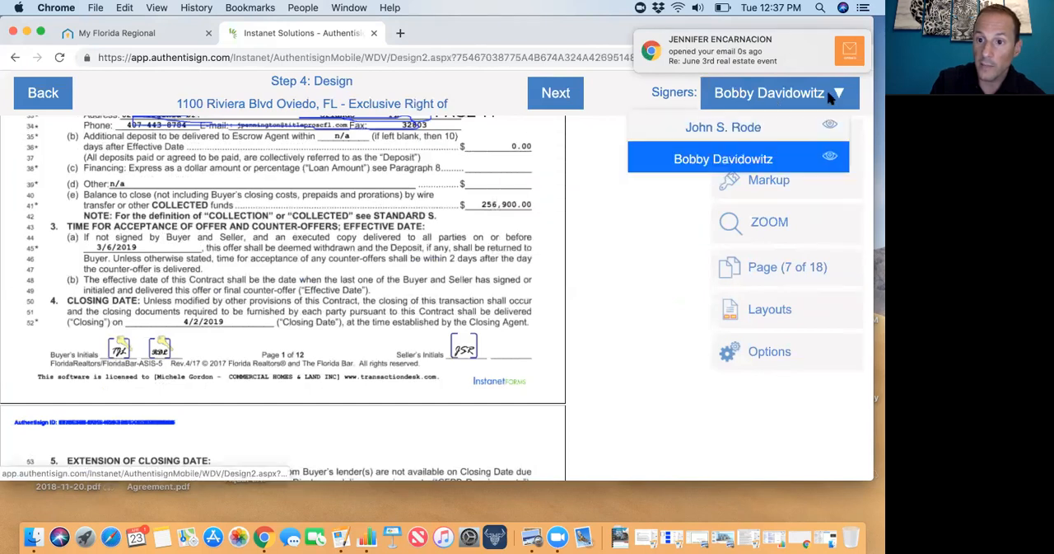
click(766, 125)
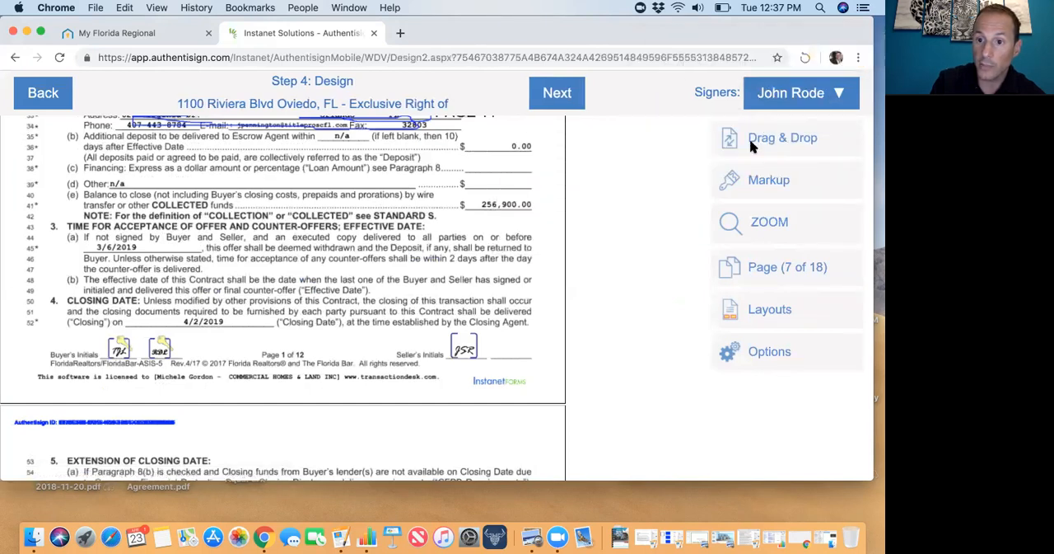
Add signature, auto-date and initials fields for the seller at the foot of the contract's first page, with the initials on the second seller's line
click(750, 138)
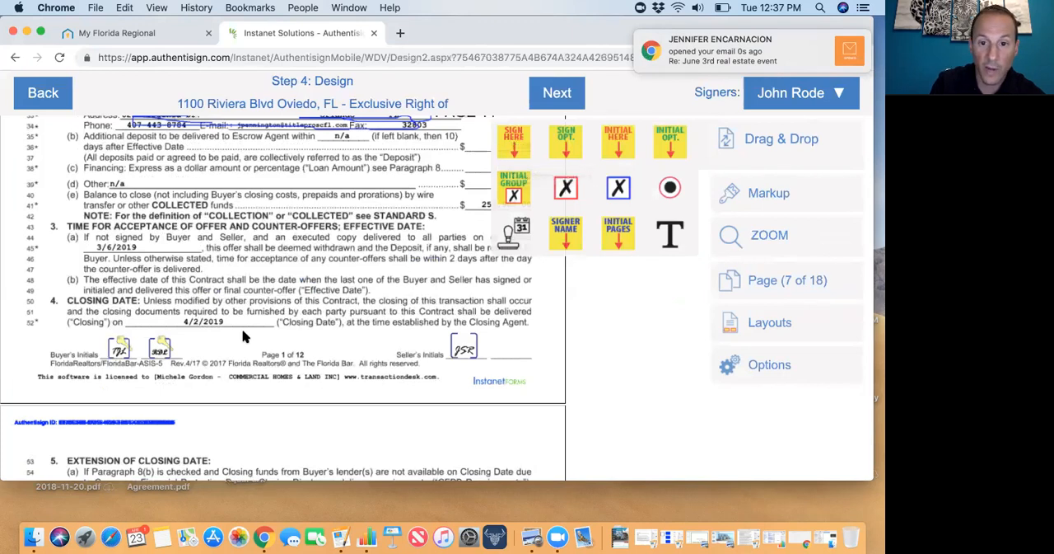
drag(514, 141, 249, 344)
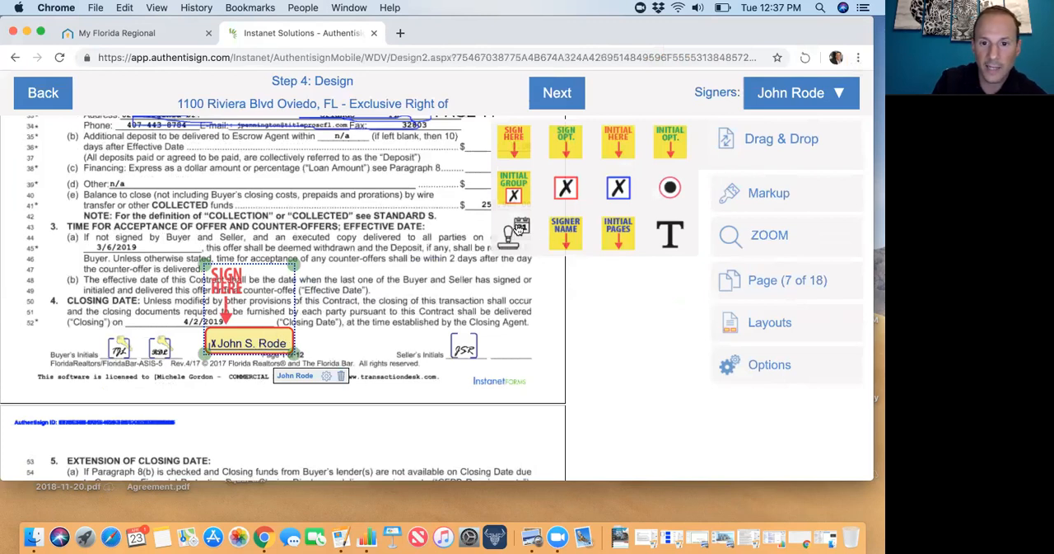
mouse_move(521, 231)
mouse_down()
mouse_move(471, 252)
mouse_move(336, 356)
mouse_up()
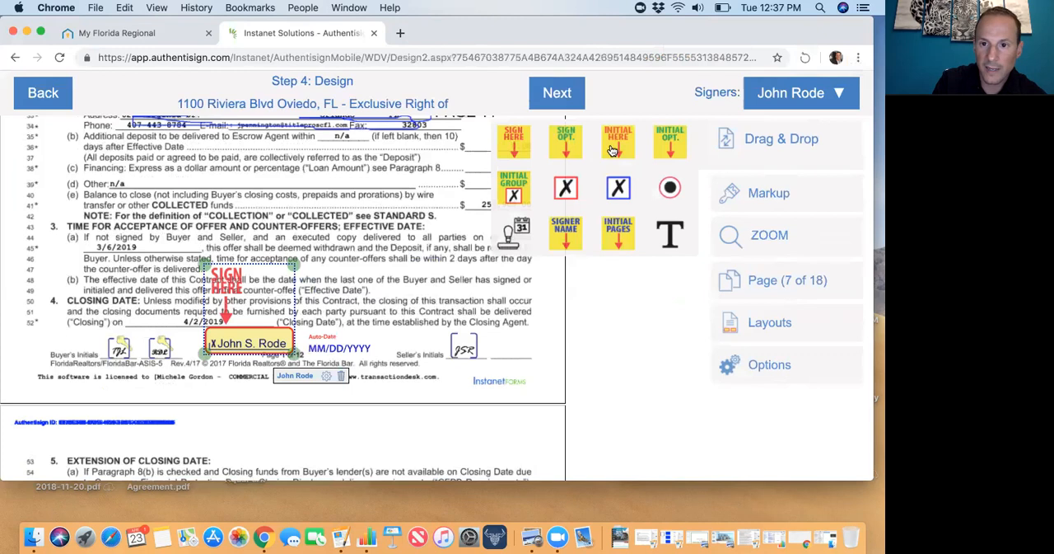
drag(621, 144, 417, 351)
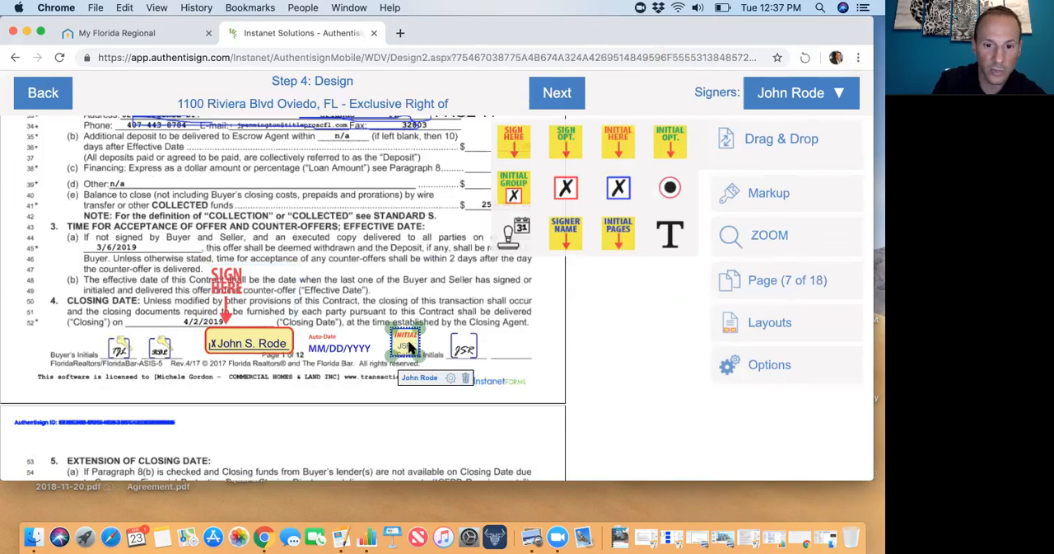
drag(401, 346, 508, 350)
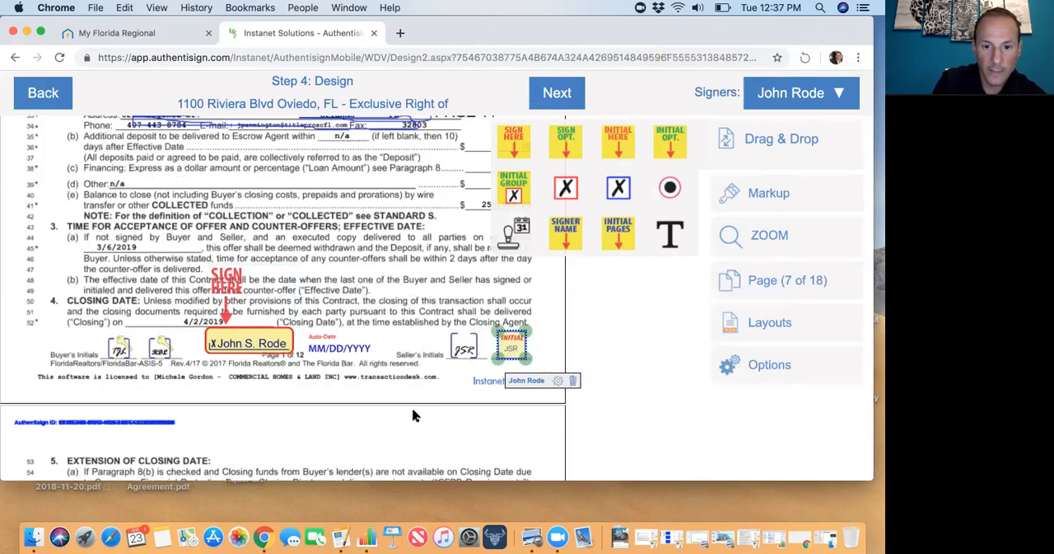
Place a seller signature field and an auto-date on the second seller line of the contract's last page
scroll(414, 415, down, 15)
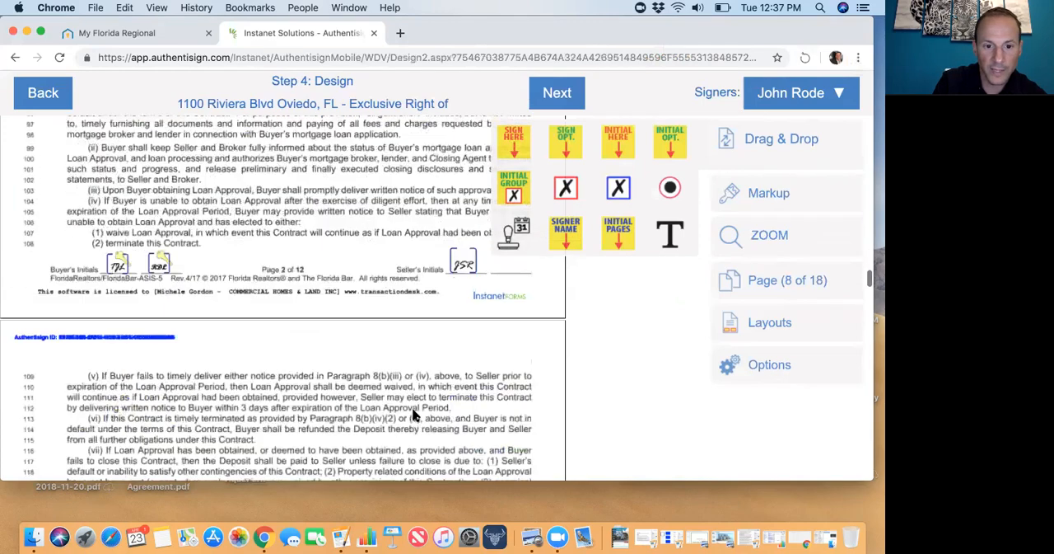
scroll(415, 416, down, 15)
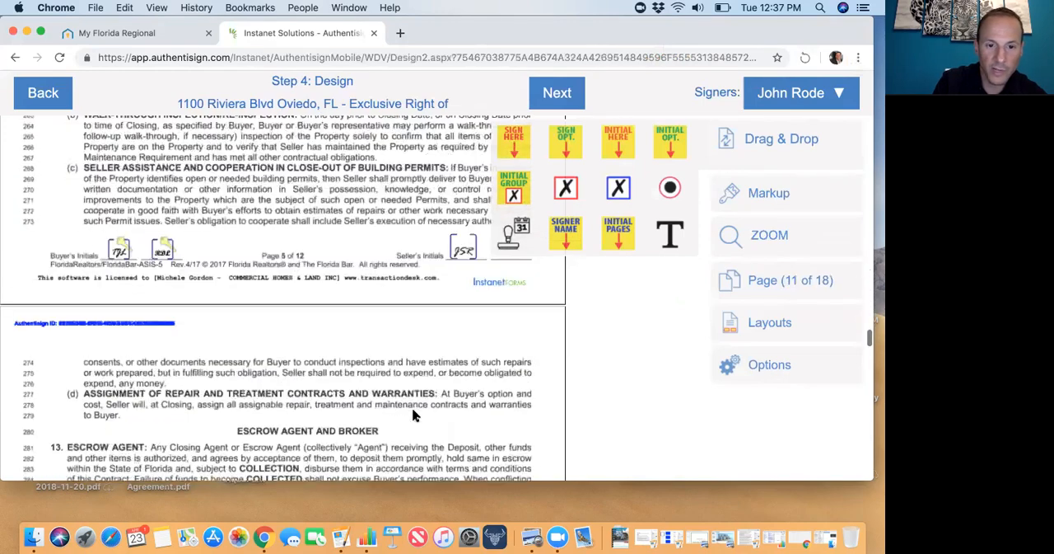
scroll(414, 415, down, 15)
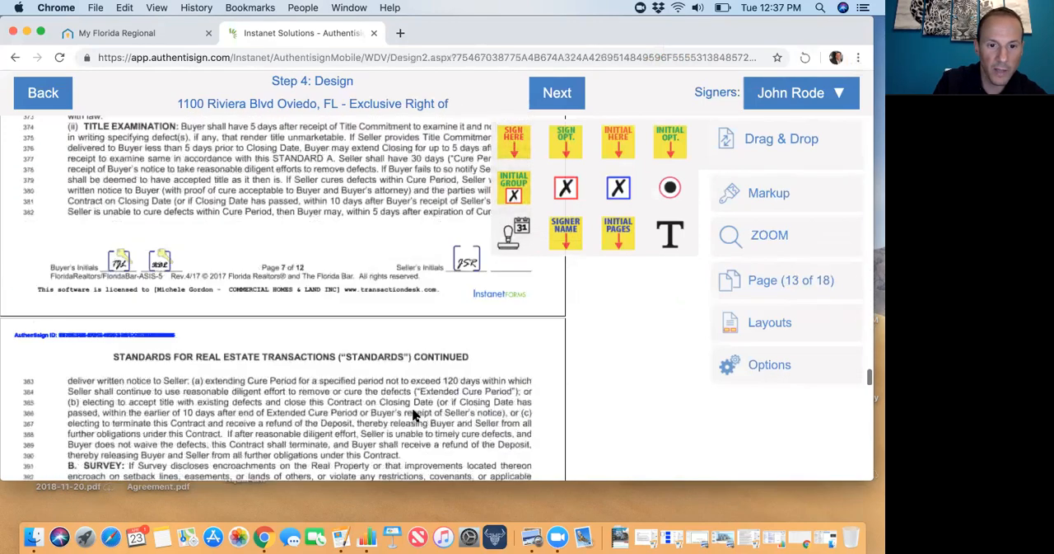
scroll(414, 415, down, 15)
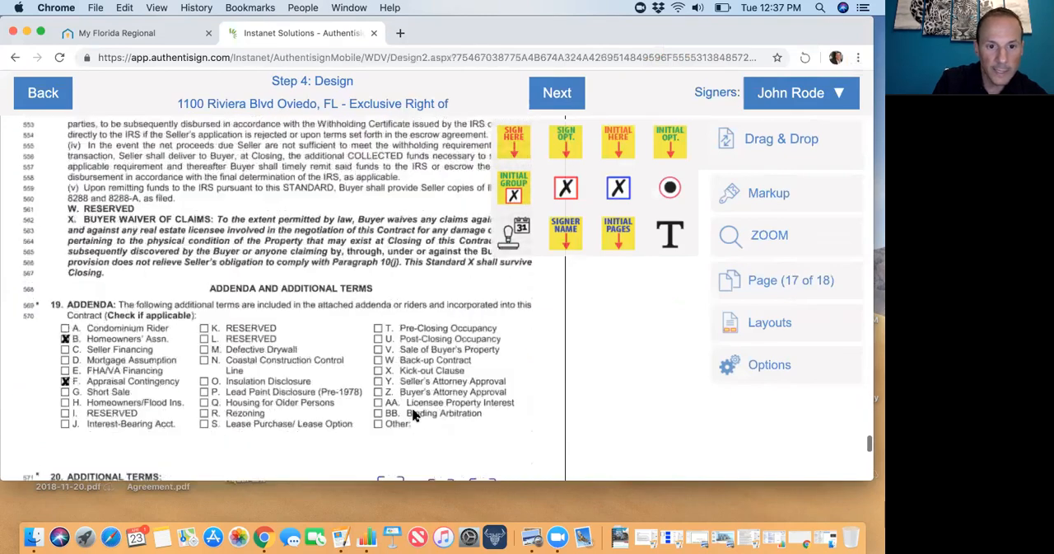
scroll(414, 416, down, 8)
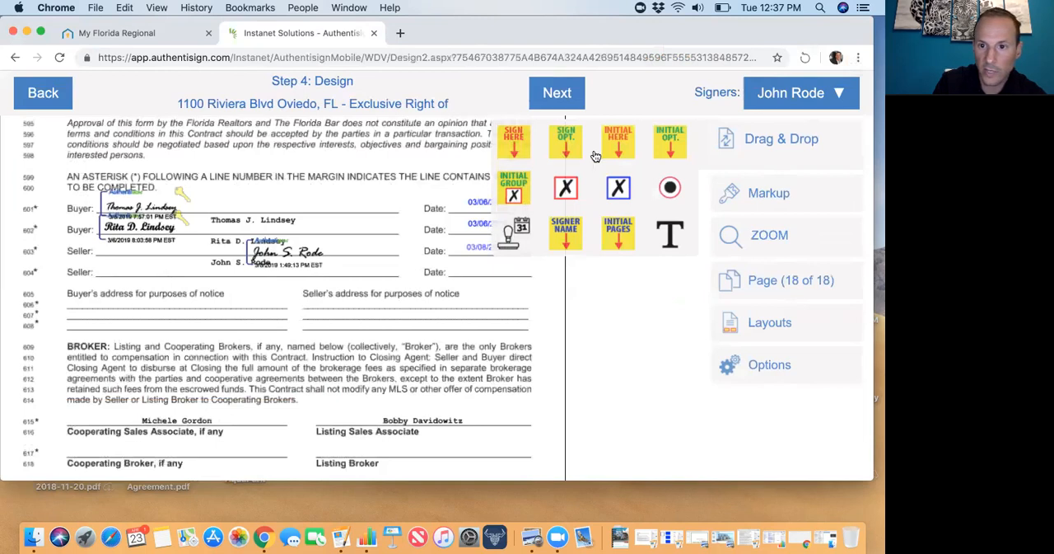
drag(514, 138, 203, 222)
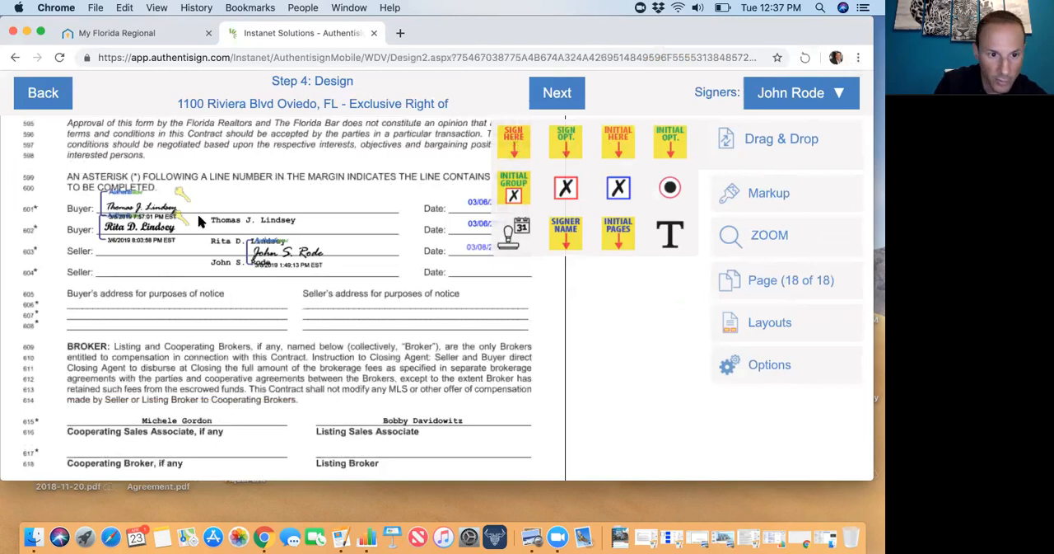
drag(517, 222, 490, 271)
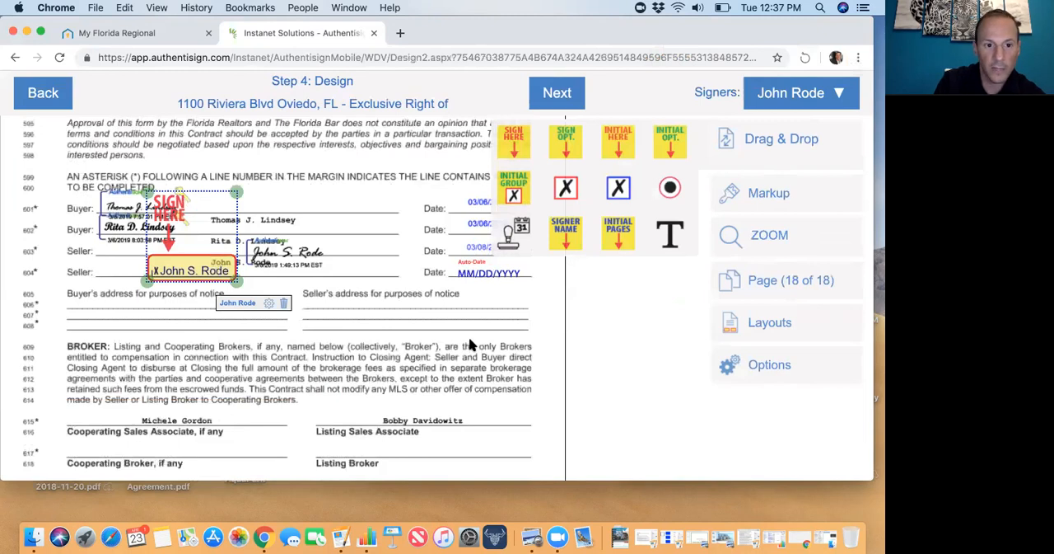
Place the seller's initials field on the empty seller's initials line of page 12 of the contract
scroll(470, 344, down, 5)
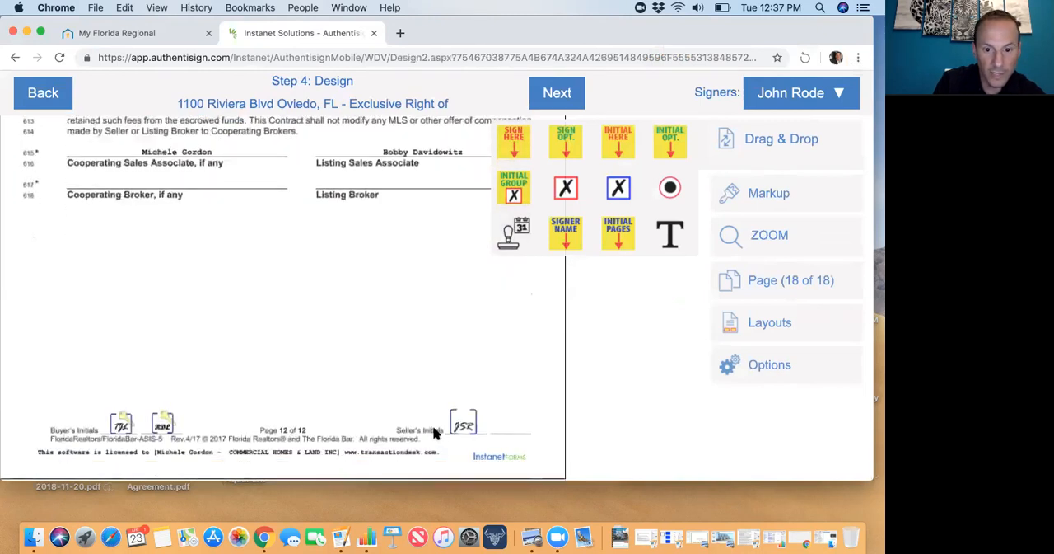
drag(623, 144, 511, 420)
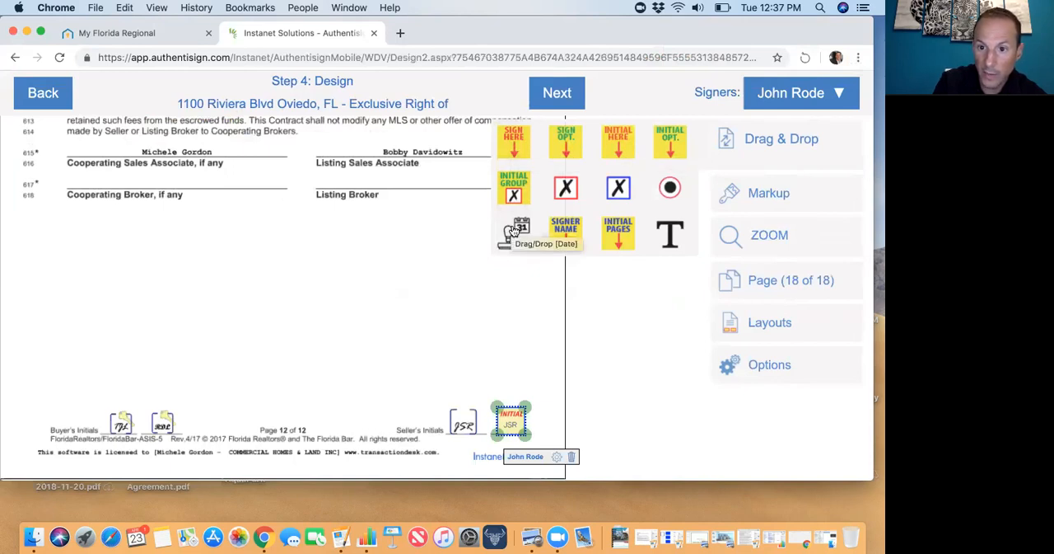
click(750, 144)
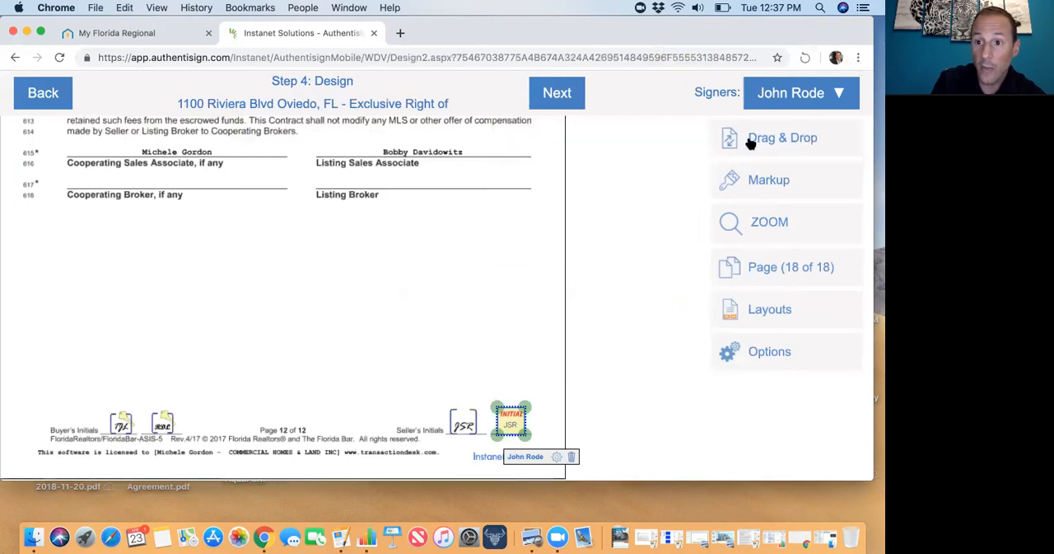
Add signature, auto-date and initials fields for the listing agent below the broker lines on the contract's last page
click(766, 95)
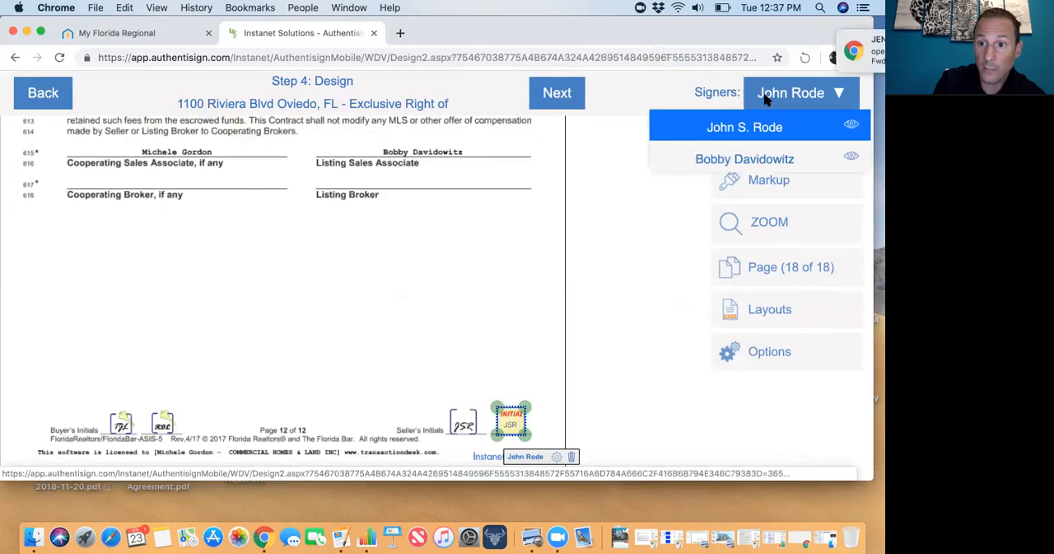
click(720, 165)
click(748, 144)
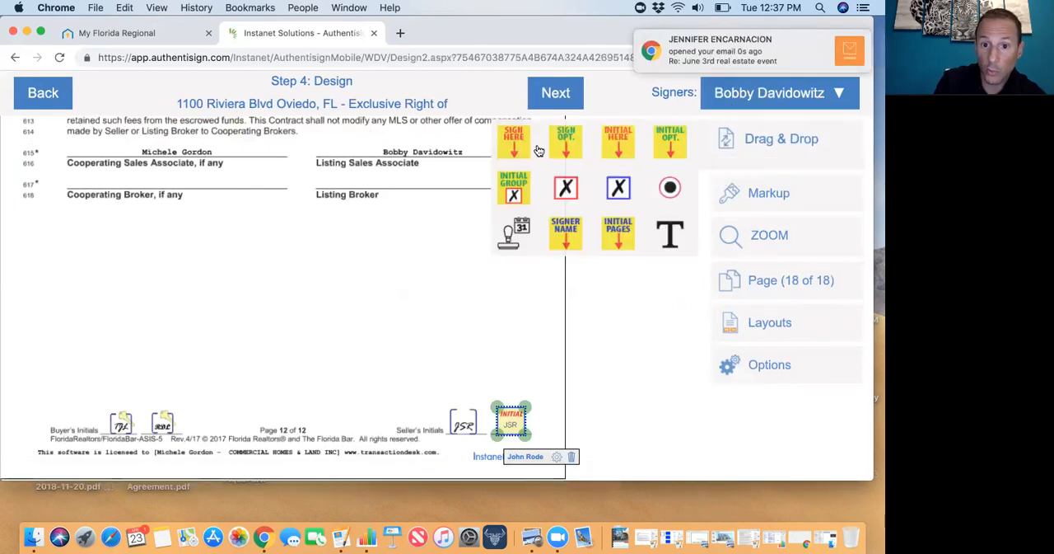
mouse_move(515, 147)
mouse_down()
mouse_move(337, 237)
mouse_move(115, 241)
mouse_up()
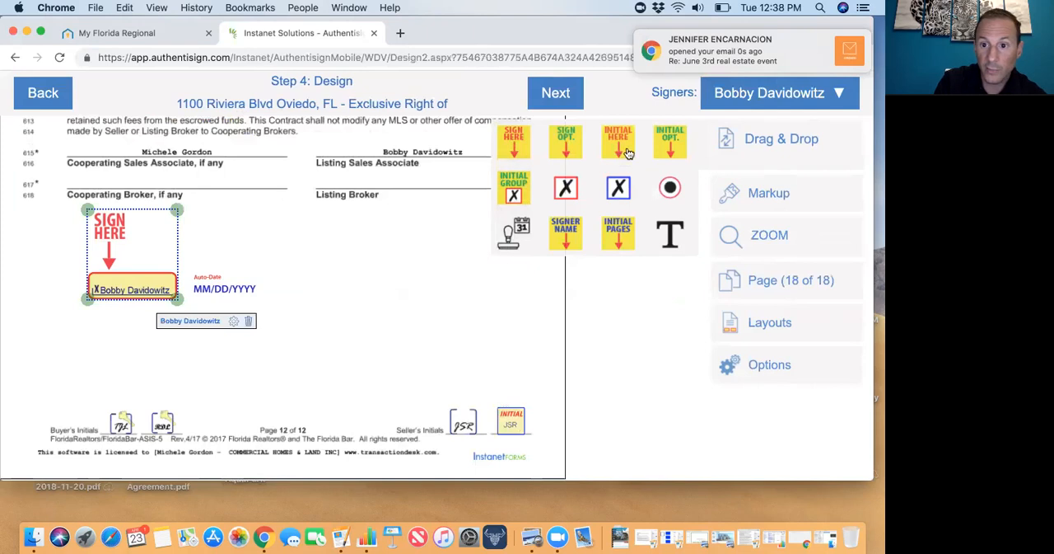
drag(622, 147, 408, 286)
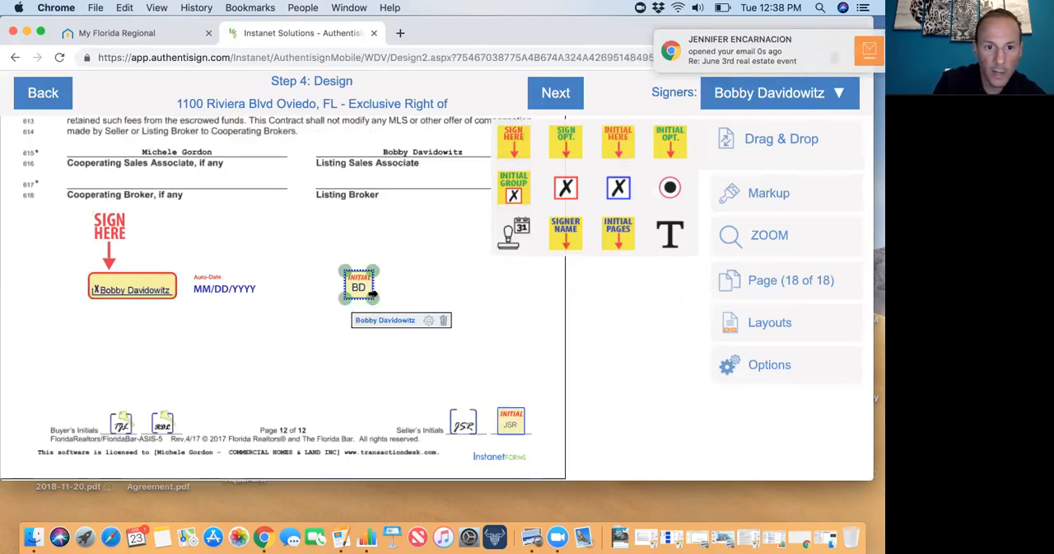
Review the placed signing fields from the contract's last page back to the listing agreement's second page
scroll(445, 344, up, 10)
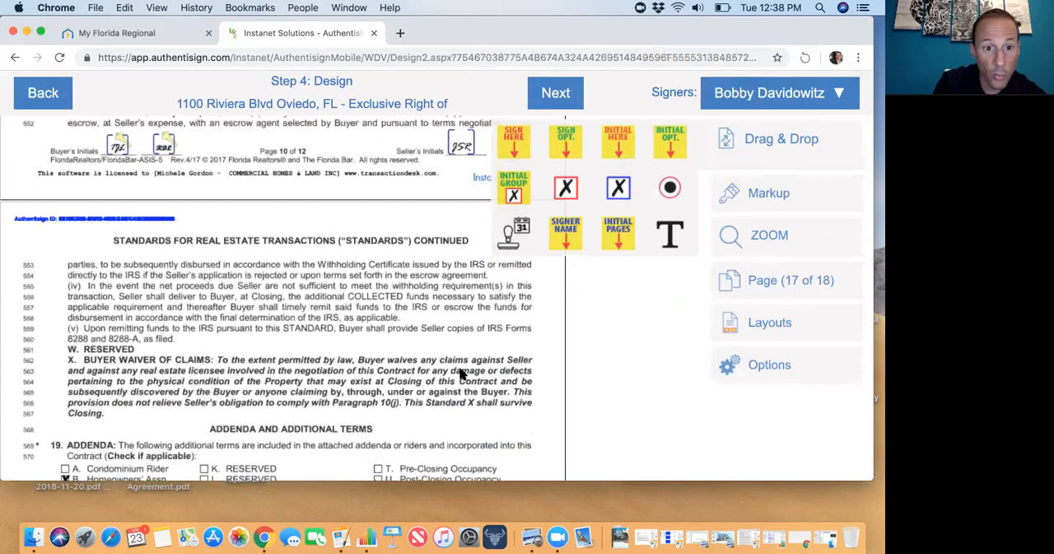
scroll(462, 373, up, 15)
scroll(461, 374, up, 15)
scroll(461, 373, up, 20)
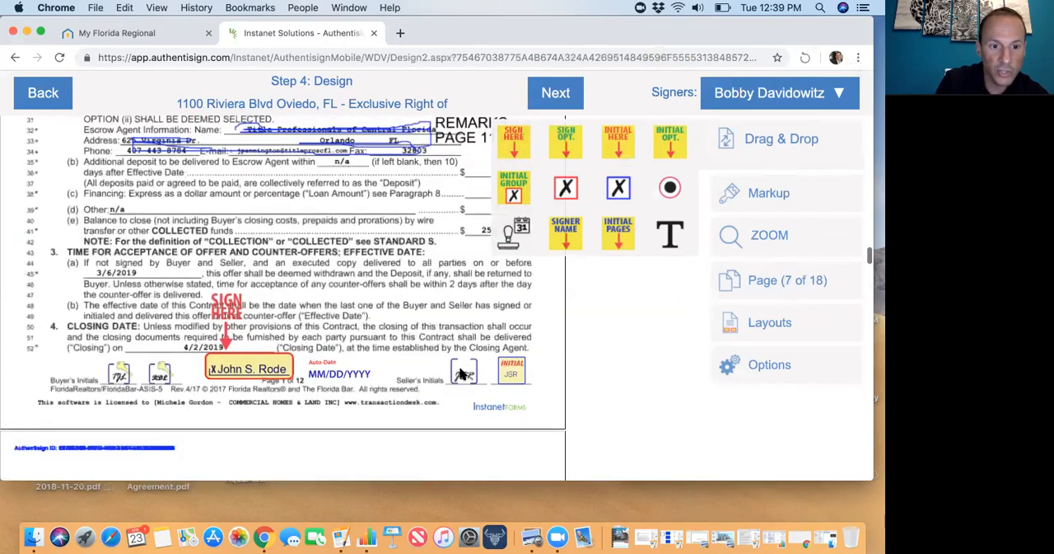
scroll(360, 324, up, 15)
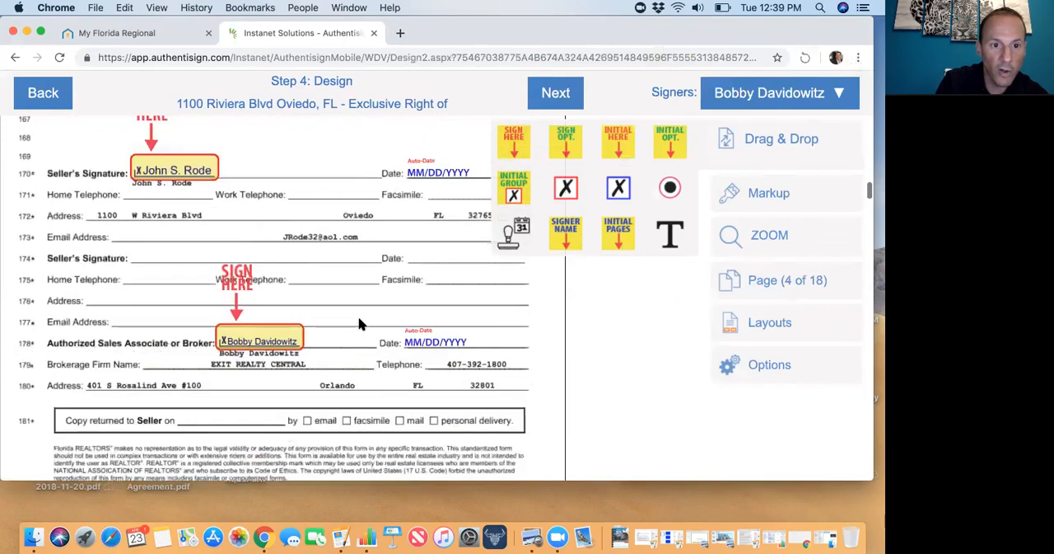
scroll(360, 323, up, 2)
scroll(235, 309, up, 10)
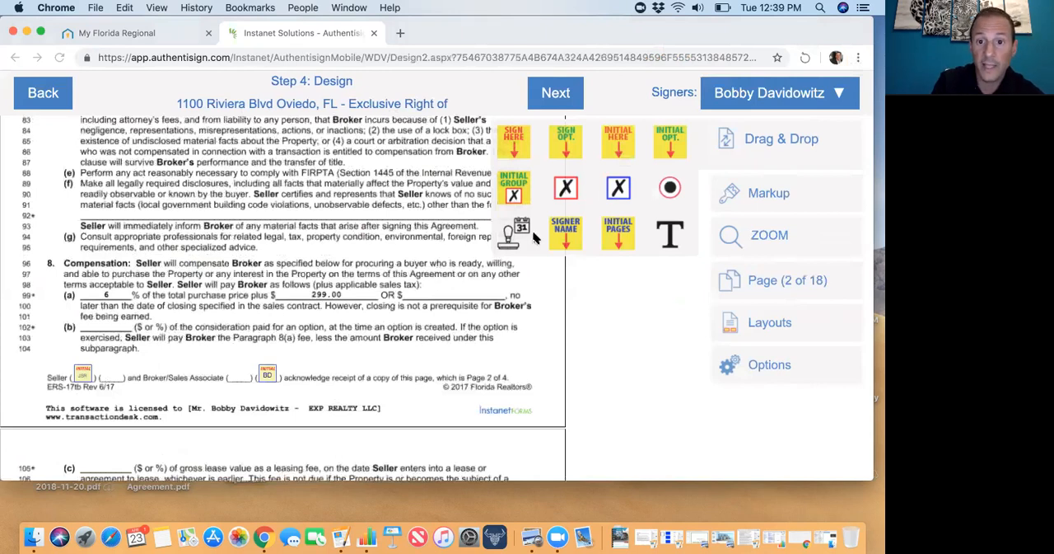
Finish the Design stage, view the invitation email customization form, and close the signing setup without sending invitations
click(557, 94)
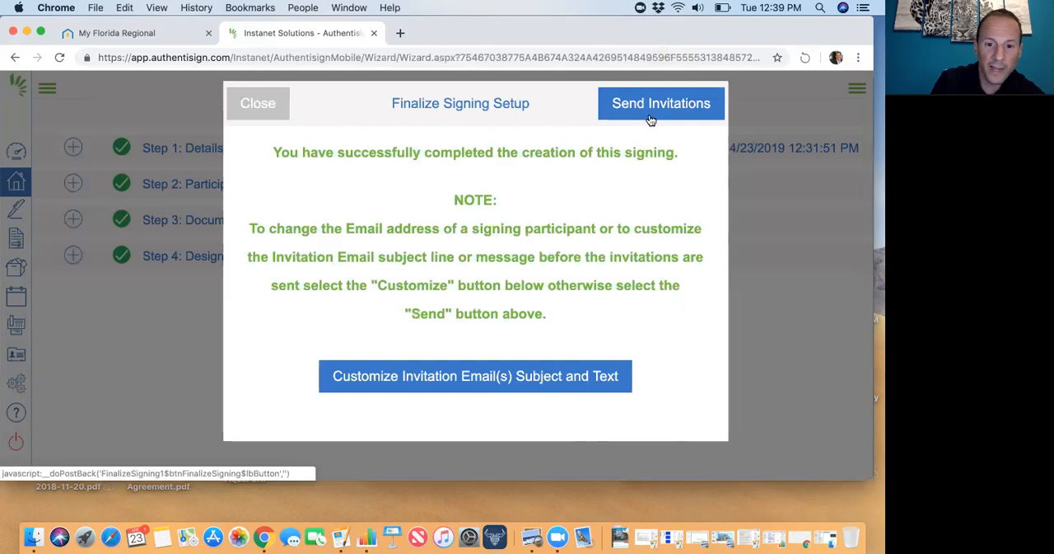
click(459, 388)
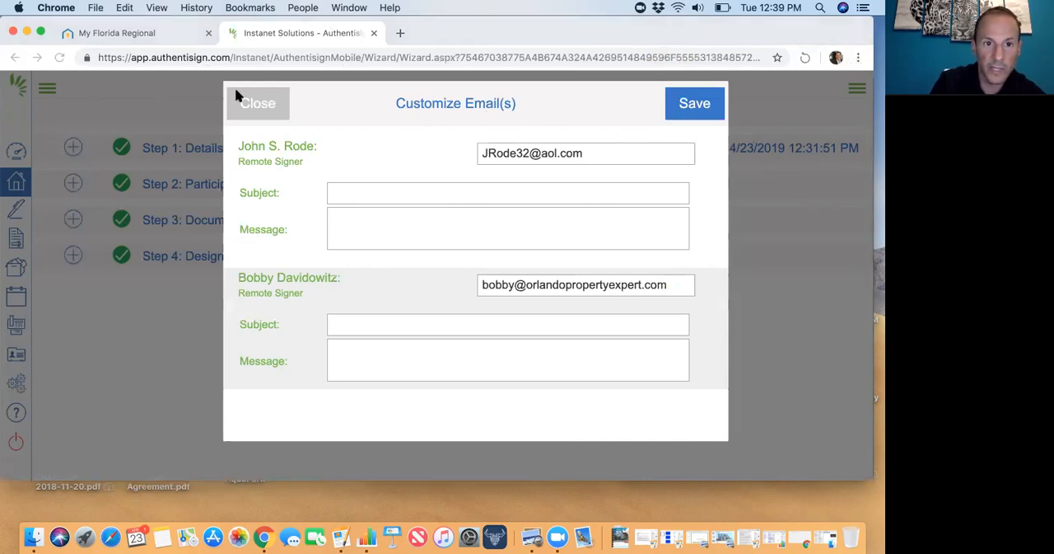
click(264, 101)
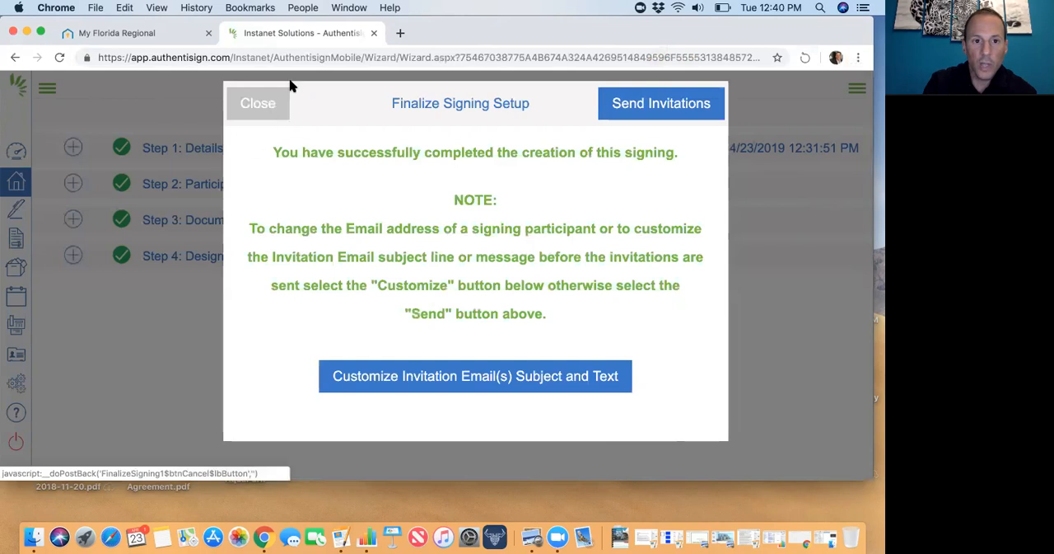
click(262, 107)
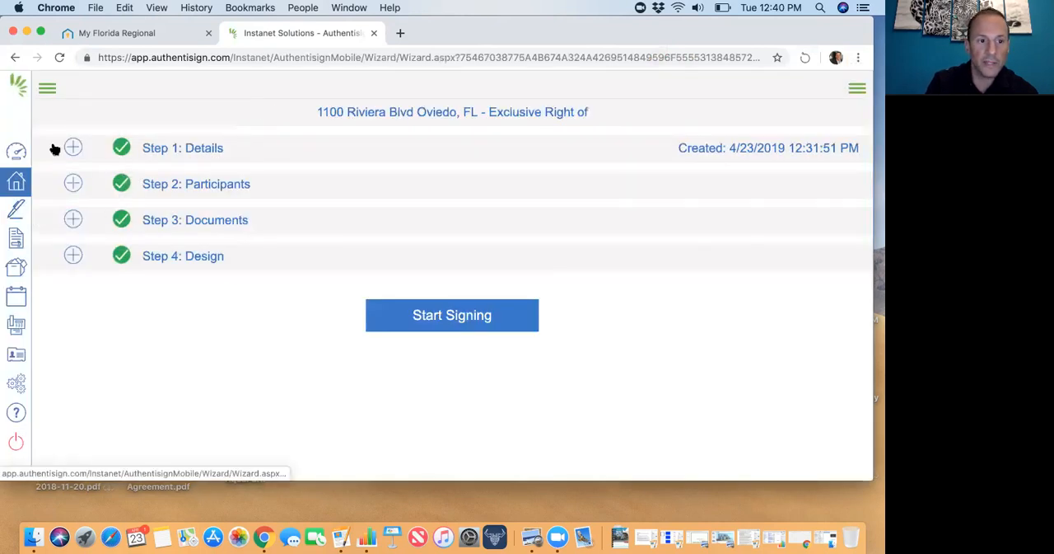
Start a new signing from the Authentisign signings list and name it "test"
click(15, 214)
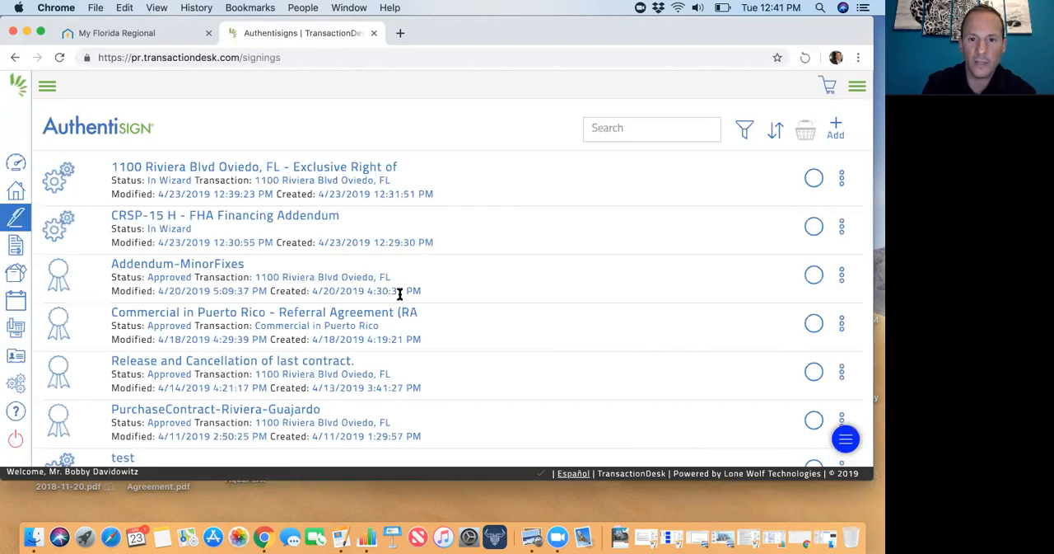
click(837, 129)
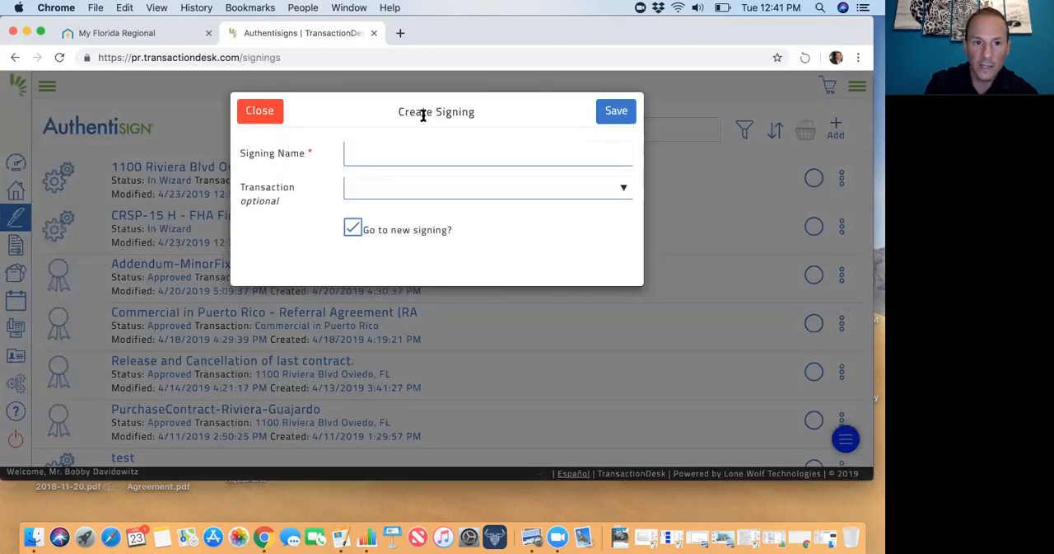
click(394, 152)
click(304, 203)
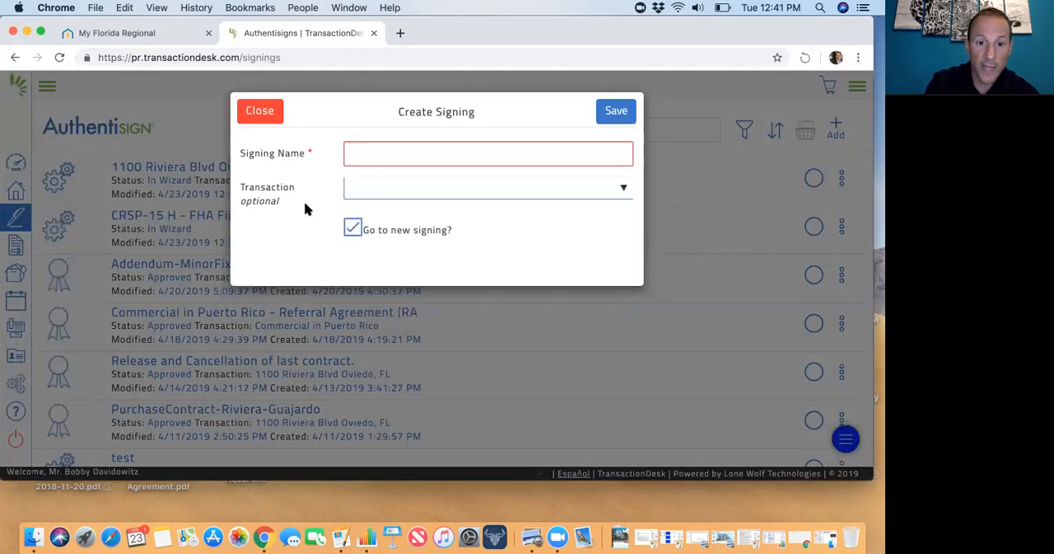
click(374, 192)
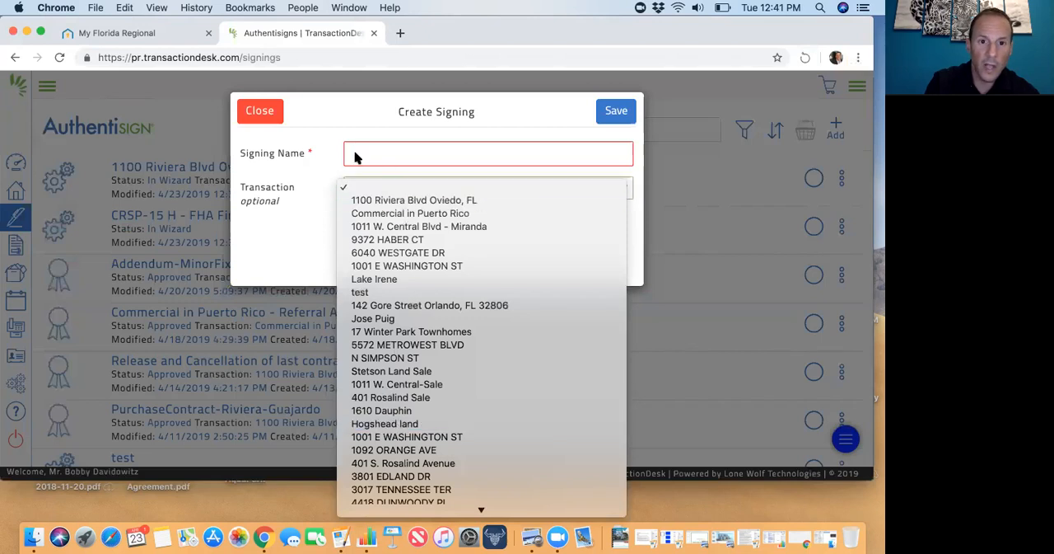
click(360, 157)
click(360, 156)
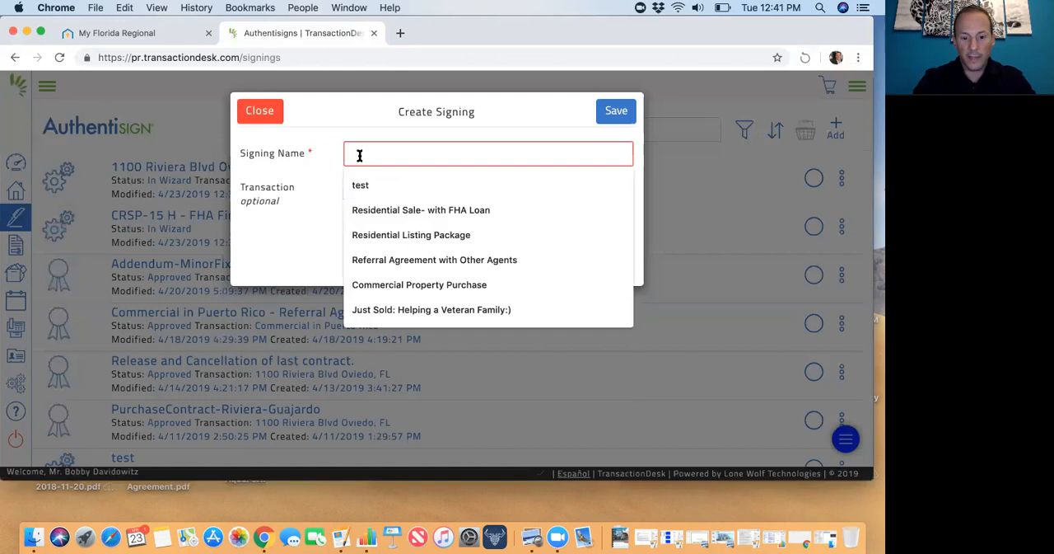
text(test)
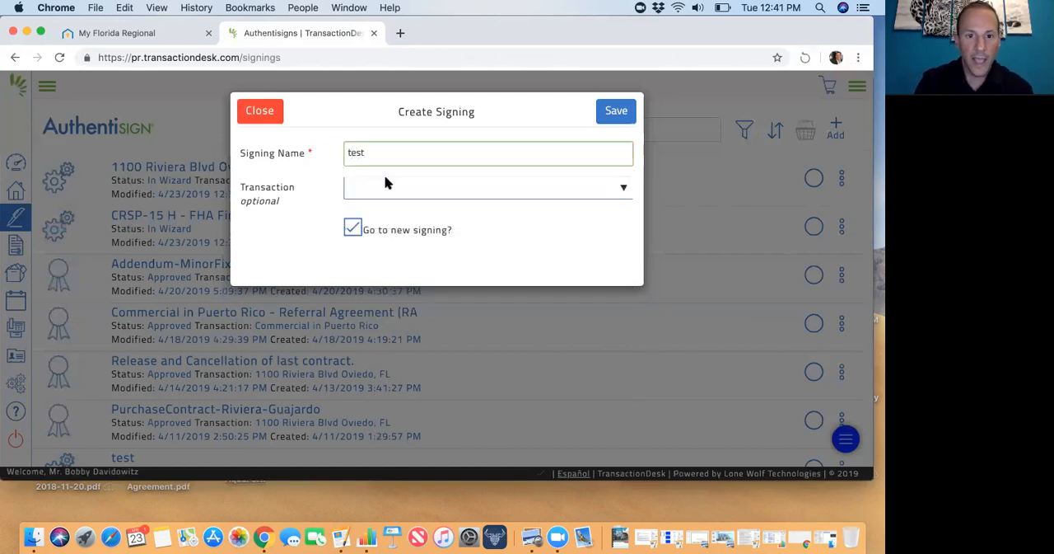
Leave the optional transaction blank for the test signing and save it, going straight to the new signing
click(382, 190)
click(384, 199)
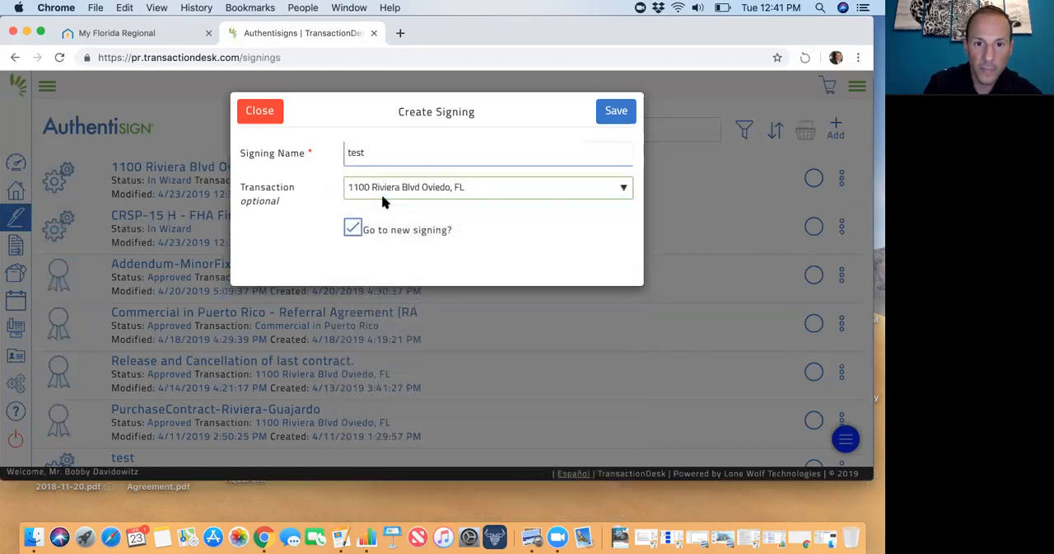
click(495, 193)
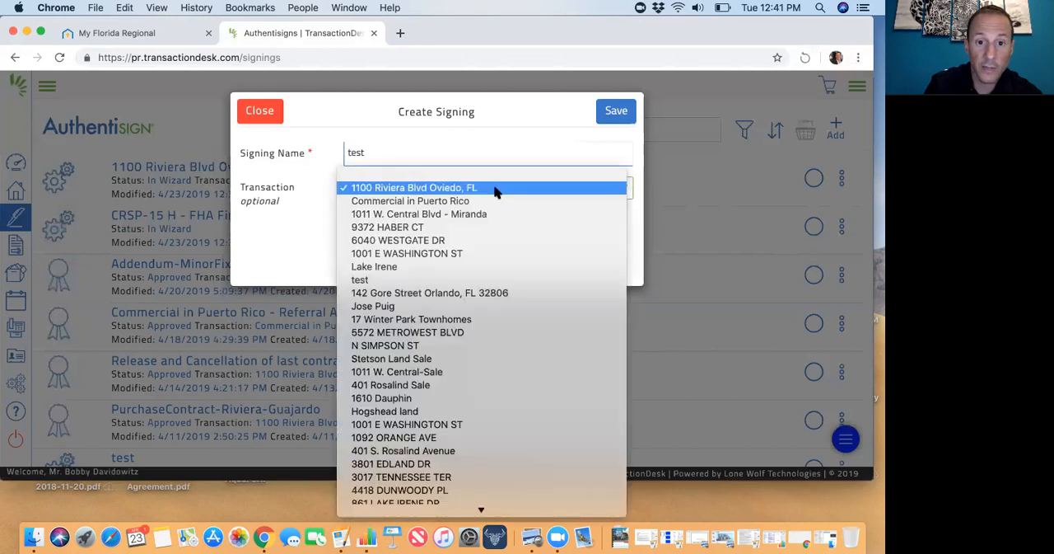
click(492, 171)
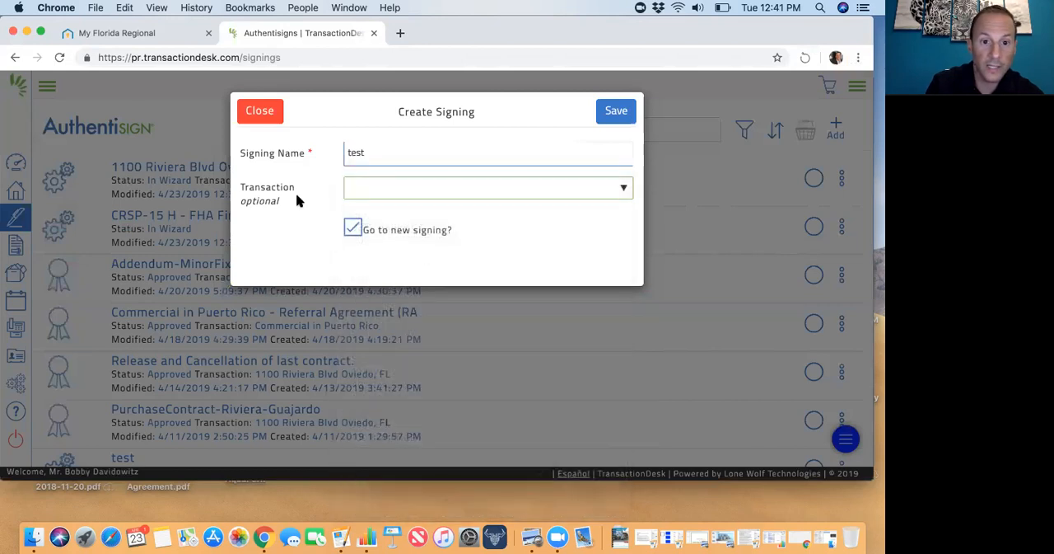
click(615, 111)
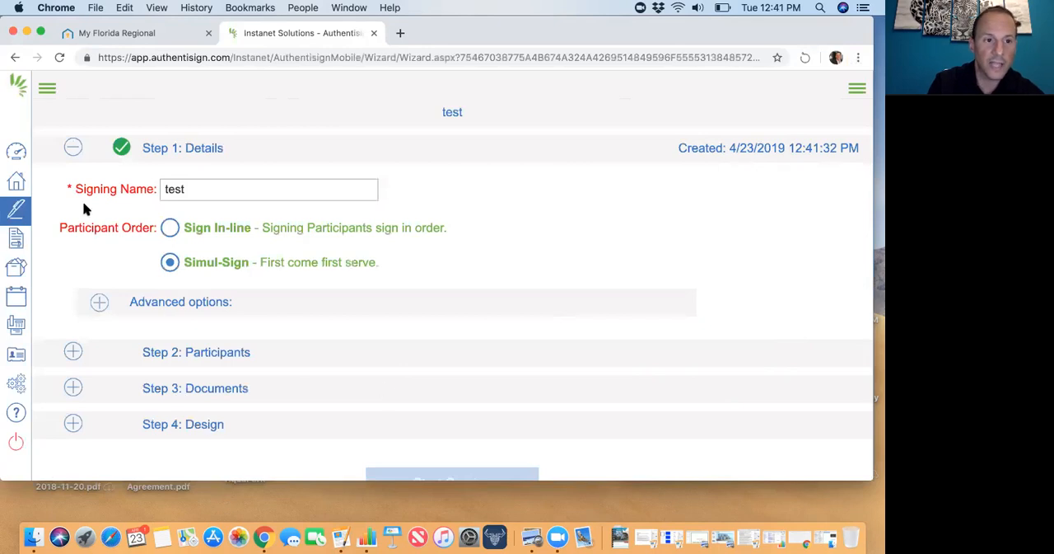
Return to the Authentisign signings list and open the approved Addendum-MinorFixes signing
click(18, 212)
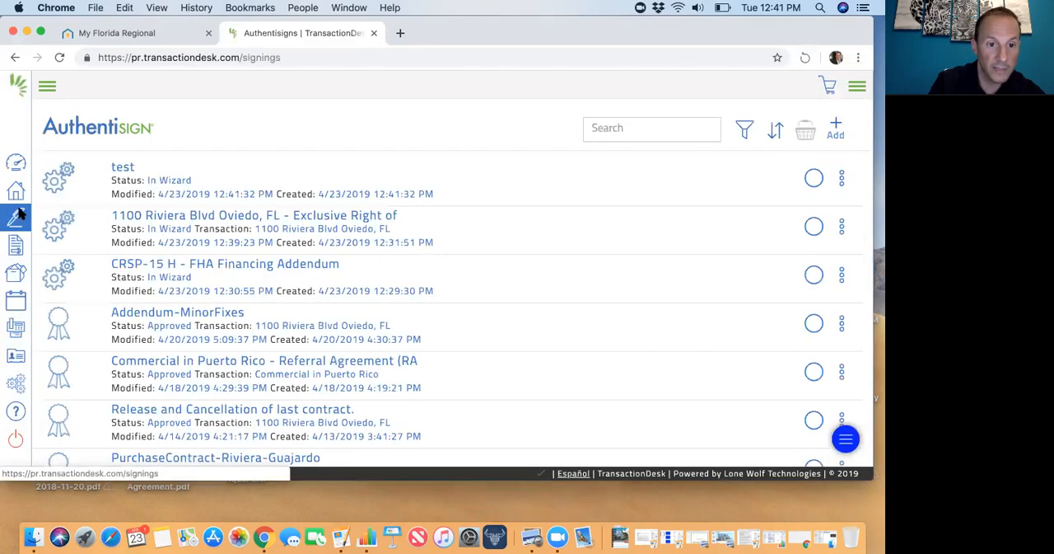
scroll(239, 300, down, 1)
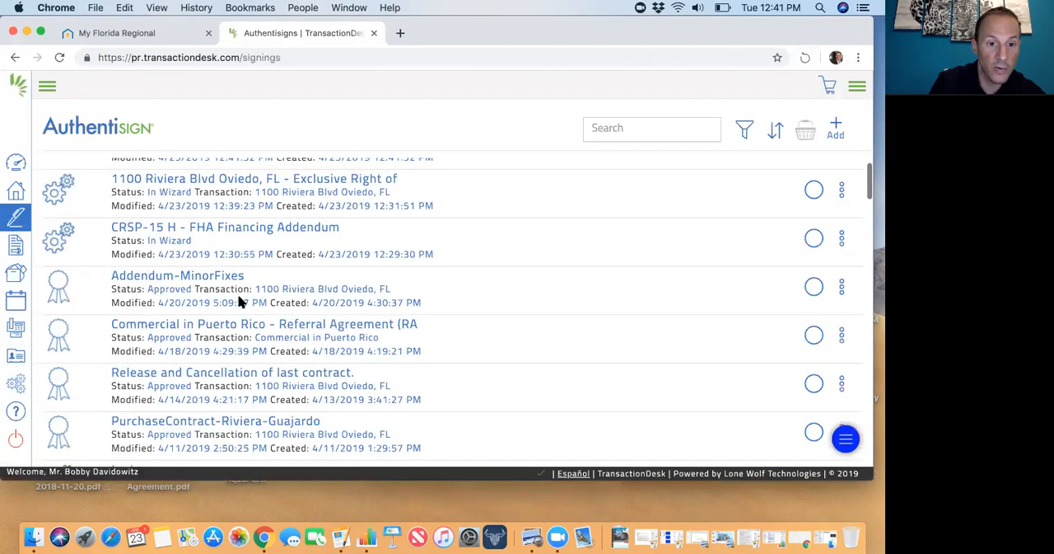
scroll(239, 300, up, 1)
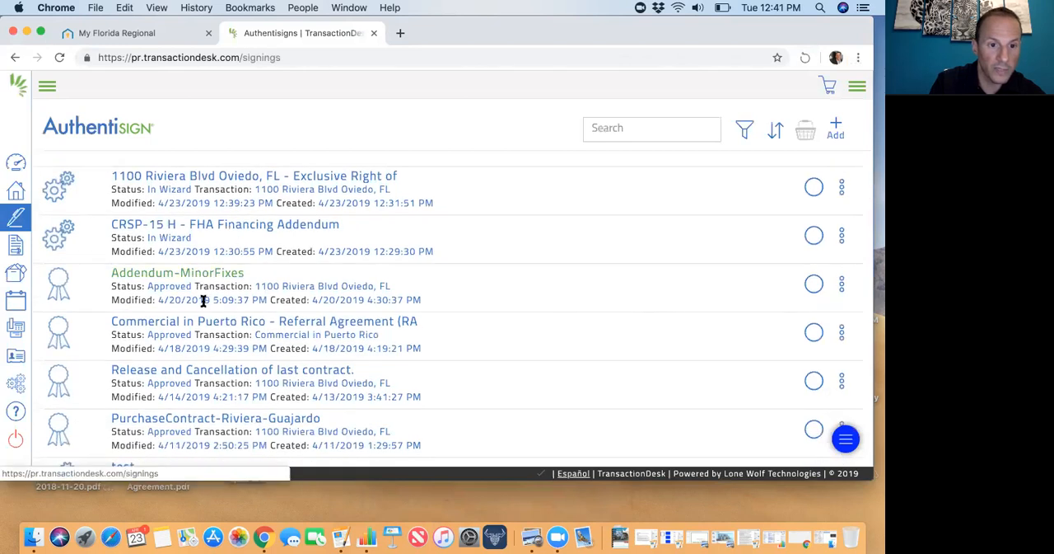
scroll(222, 297, down, 1)
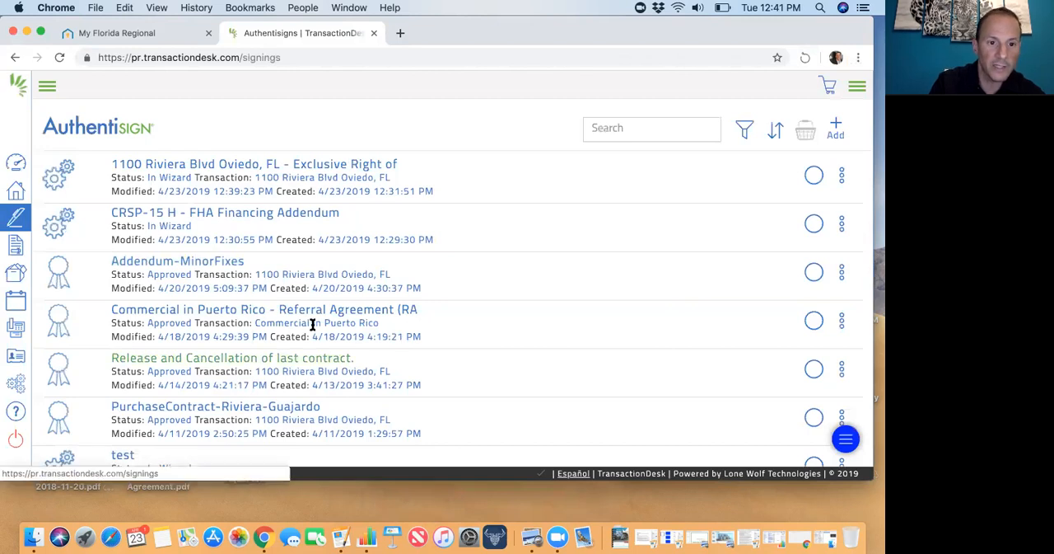
click(191, 262)
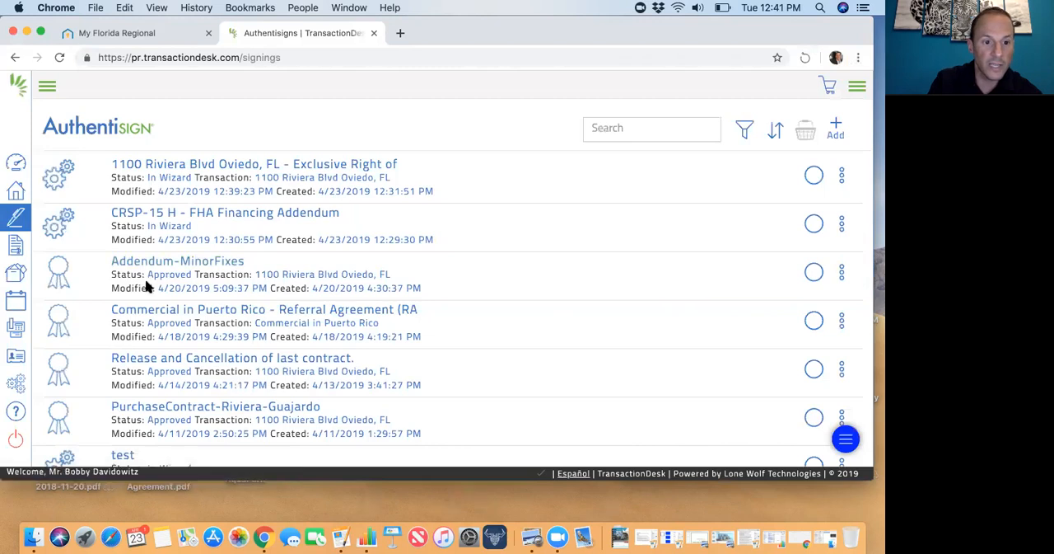
click(192, 265)
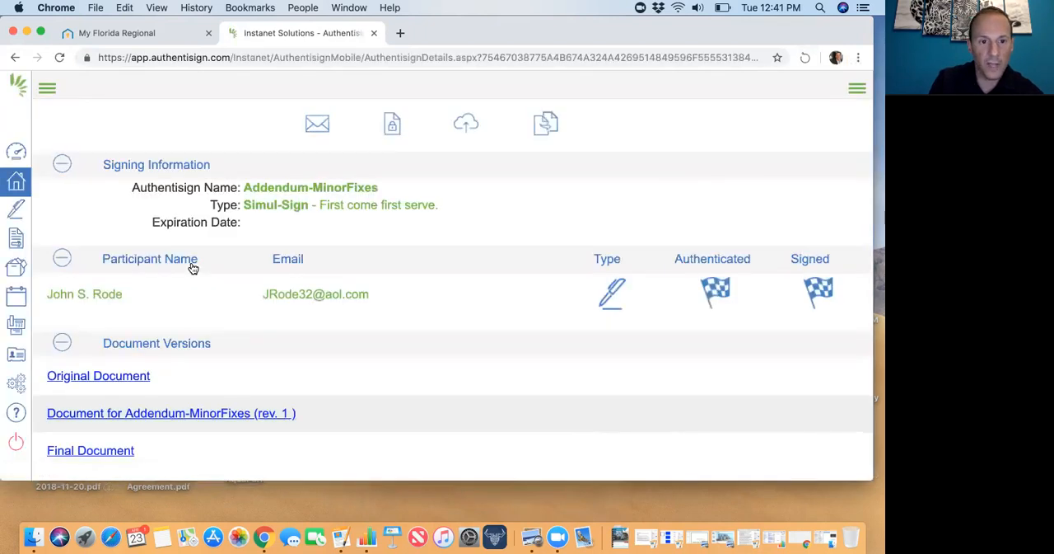
Examine the Addendum-MinorFixes signing's participant status, document versions and separate signed documents
scroll(461, 358, down, 1)
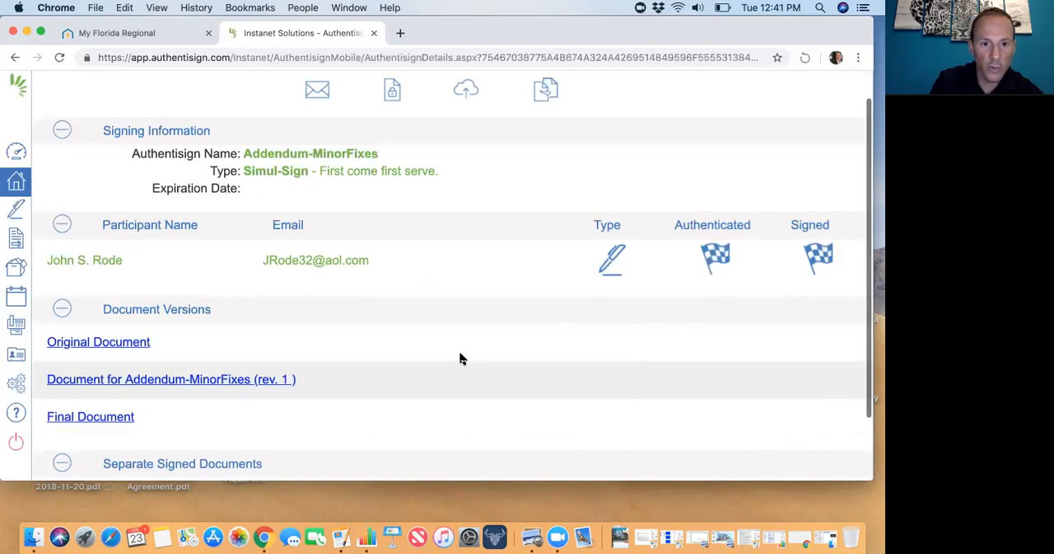
scroll(460, 358, up, 1)
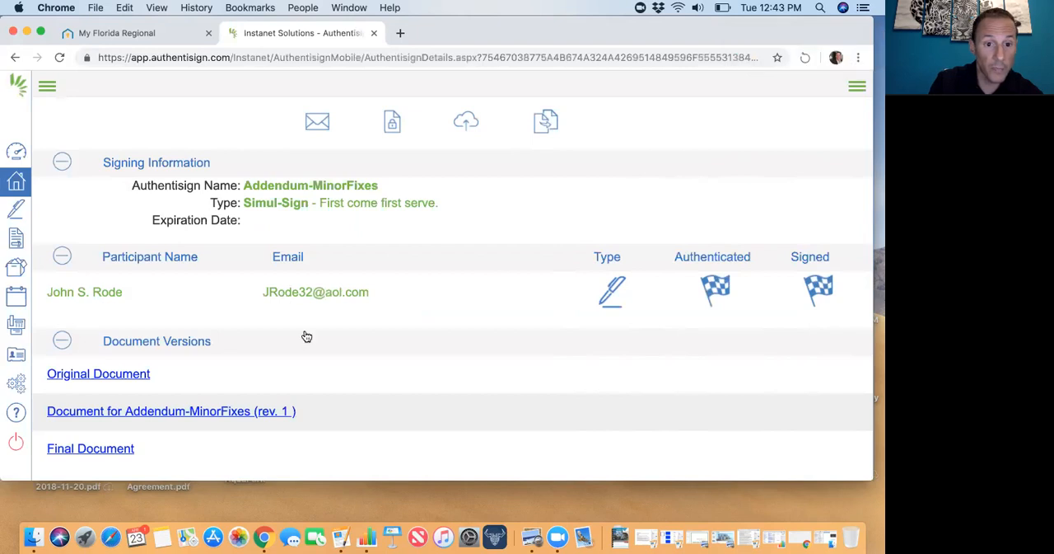
scroll(284, 298, down, 1)
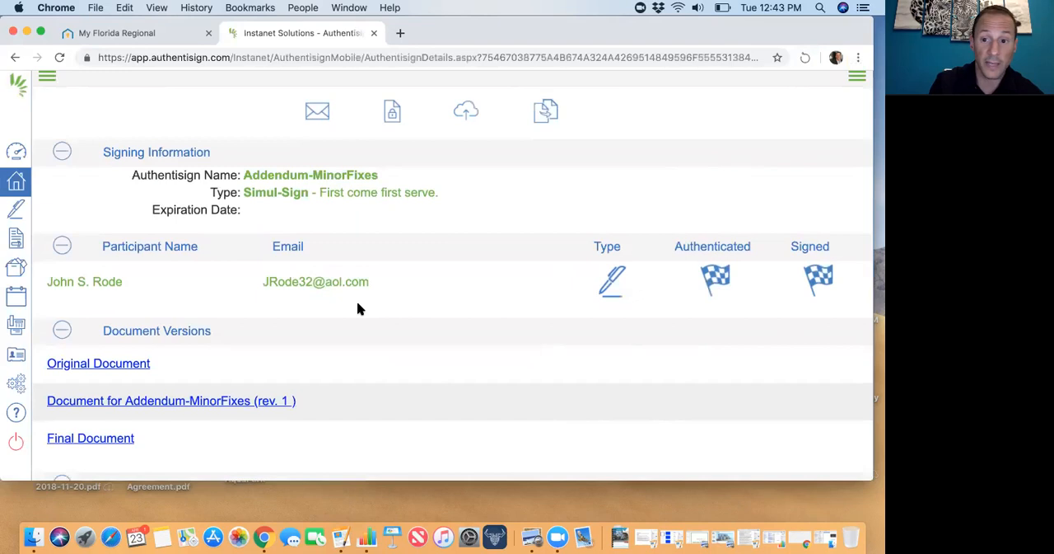
scroll(357, 305, down, 2)
scroll(357, 305, up, 2)
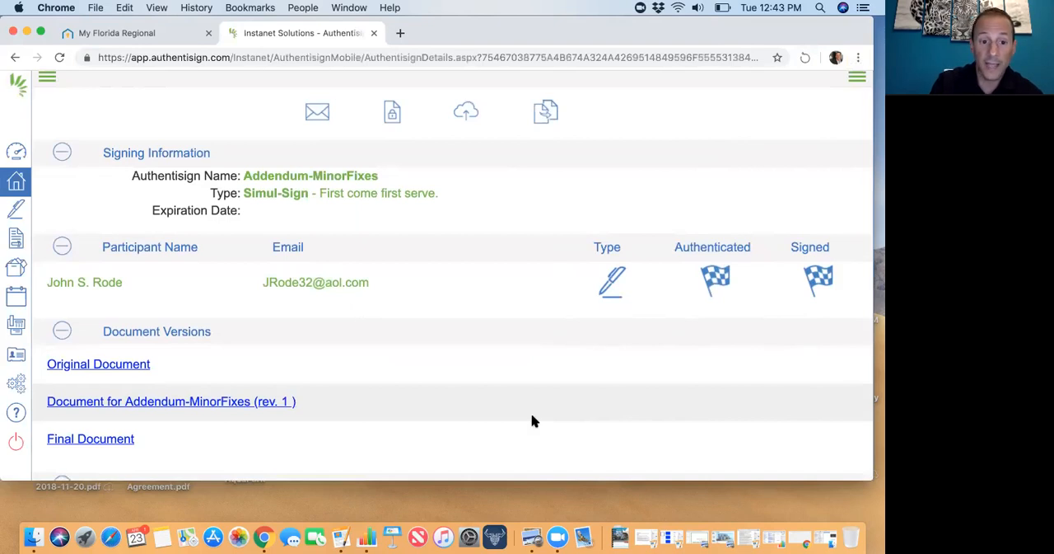
scroll(532, 418, down, 3)
scroll(532, 421, down, 1)
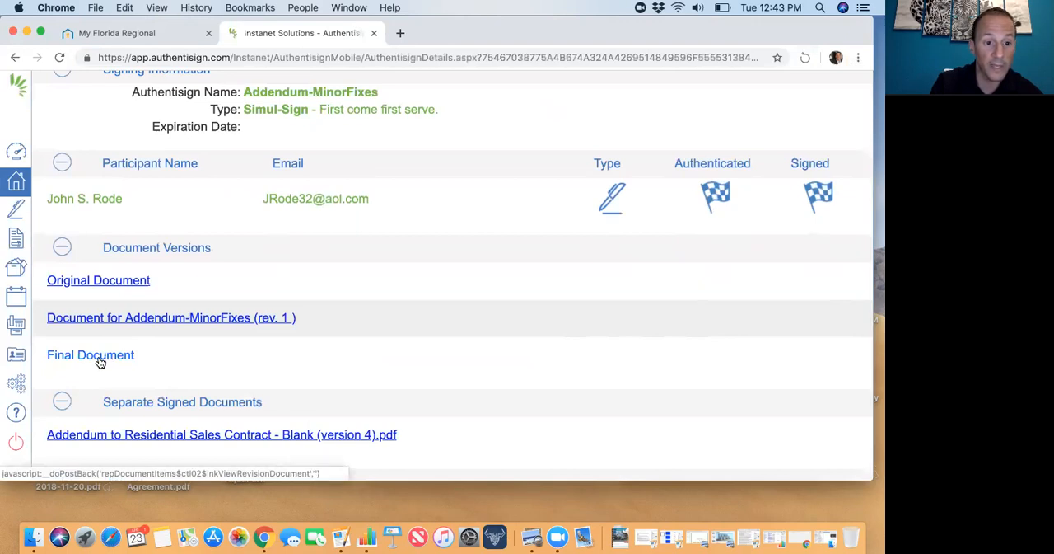
Preview the signing's final document and check its terms, initials and signatures
click(99, 360)
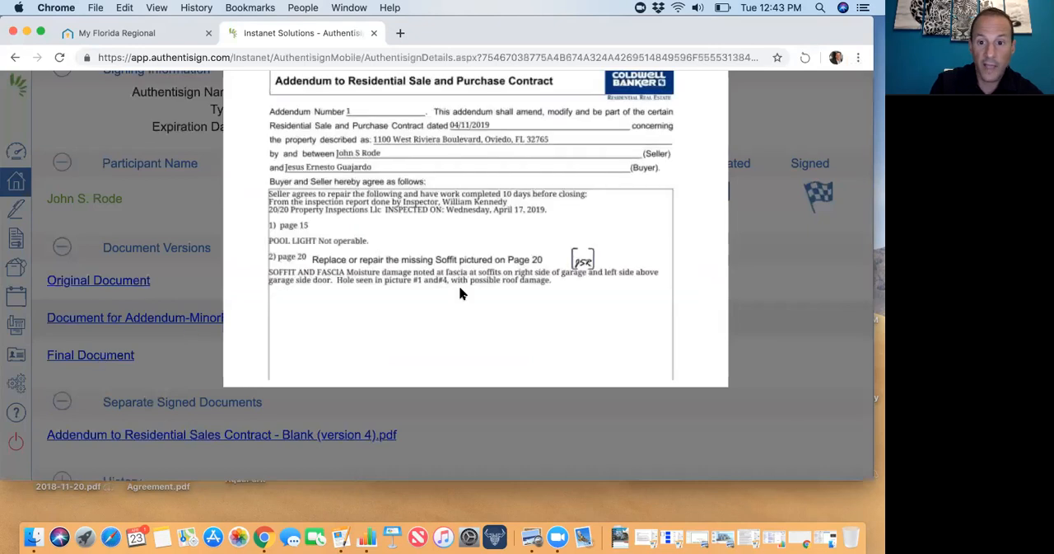
scroll(577, 284, down, 10)
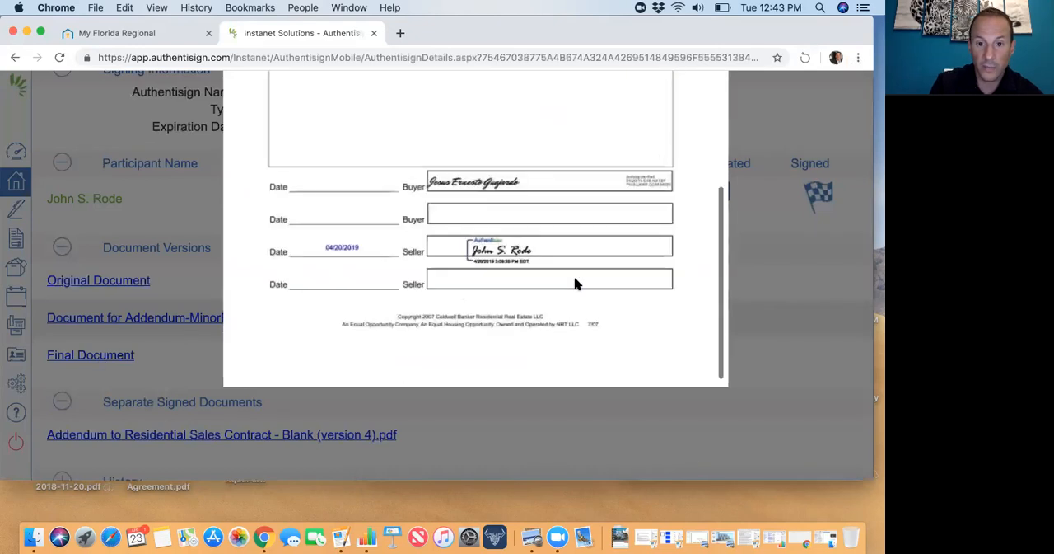
scroll(500, 248, up, 10)
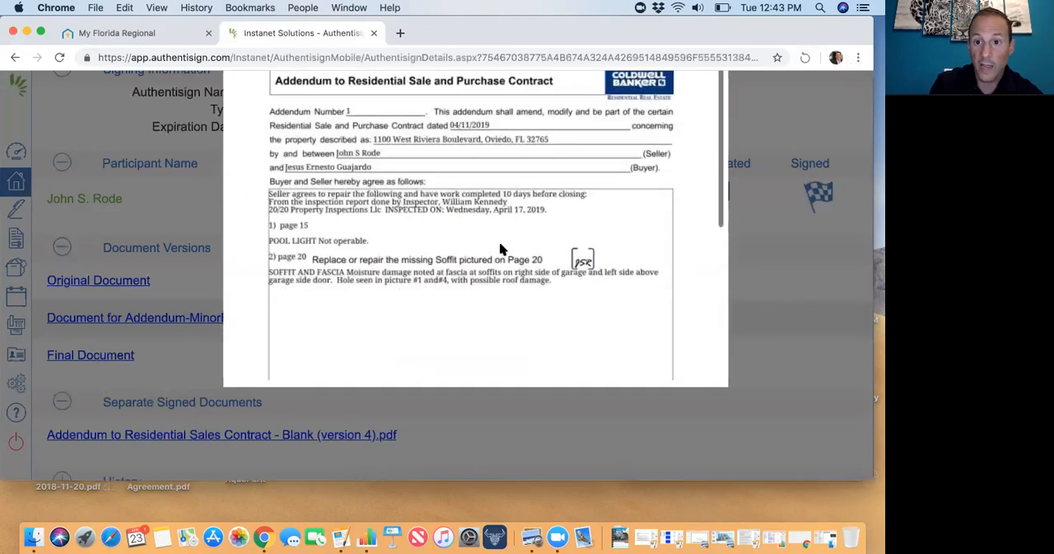
scroll(500, 248, up, 2)
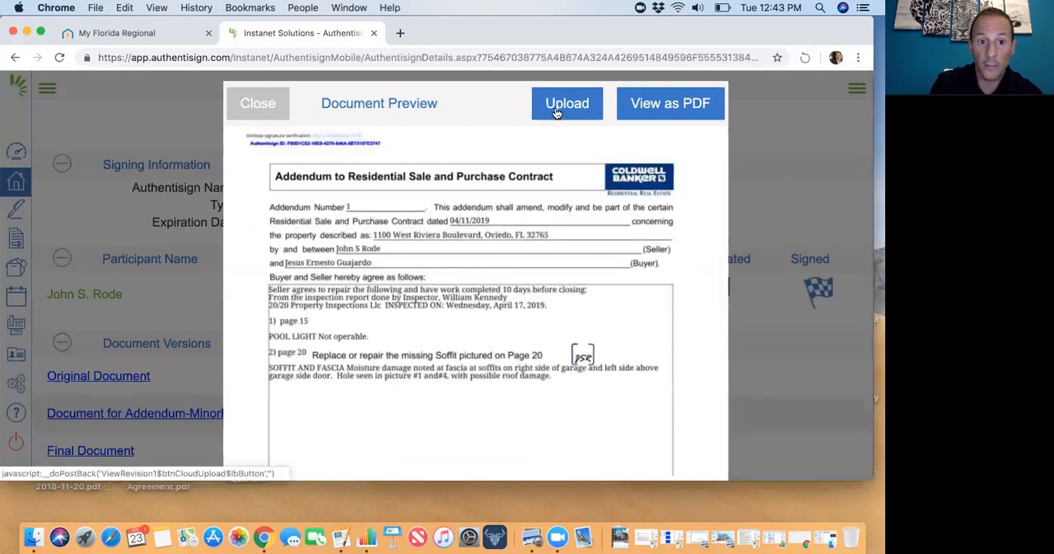
View the final addendum as a PDF, then return to the signing details and close the document preview
click(669, 108)
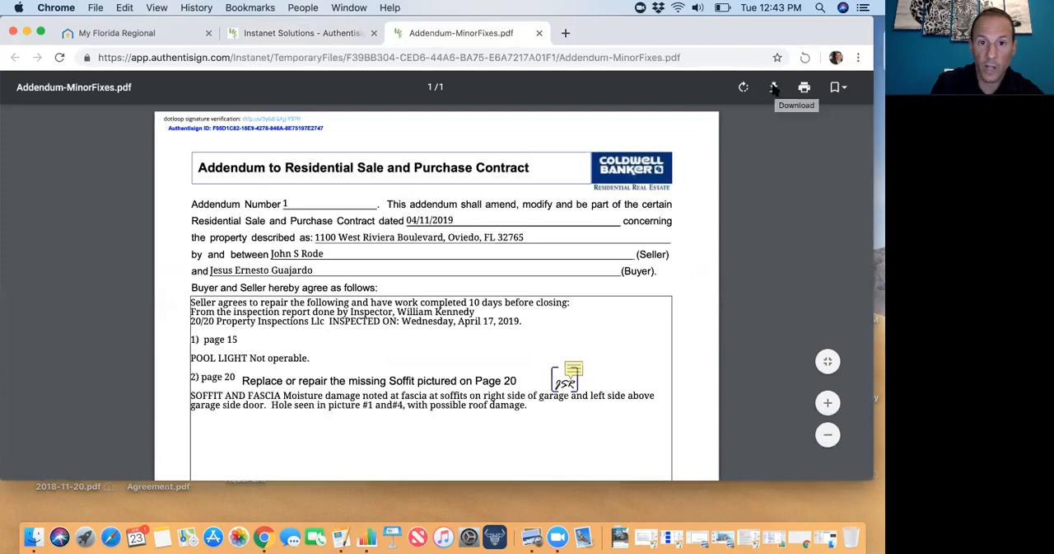
click(277, 34)
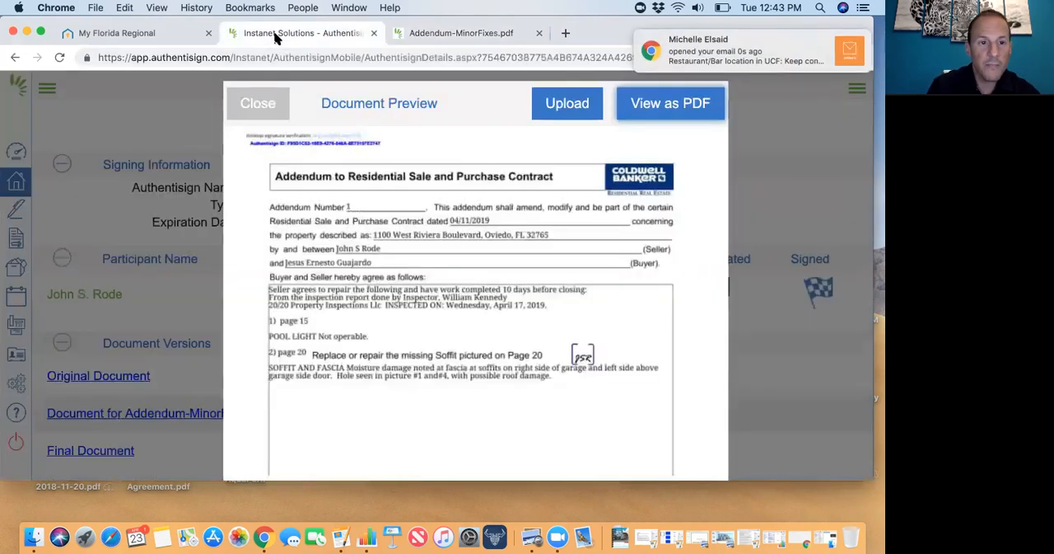
click(258, 105)
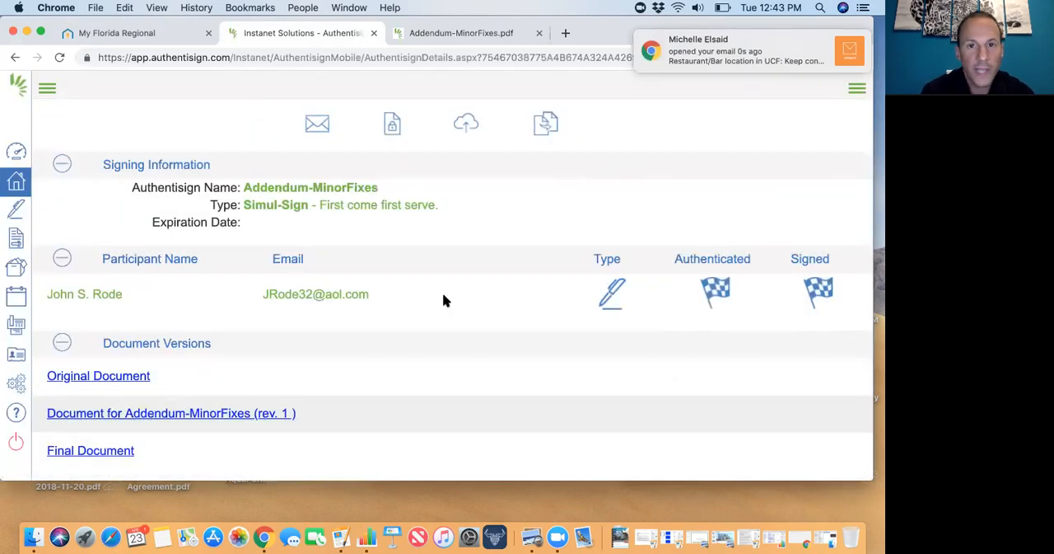